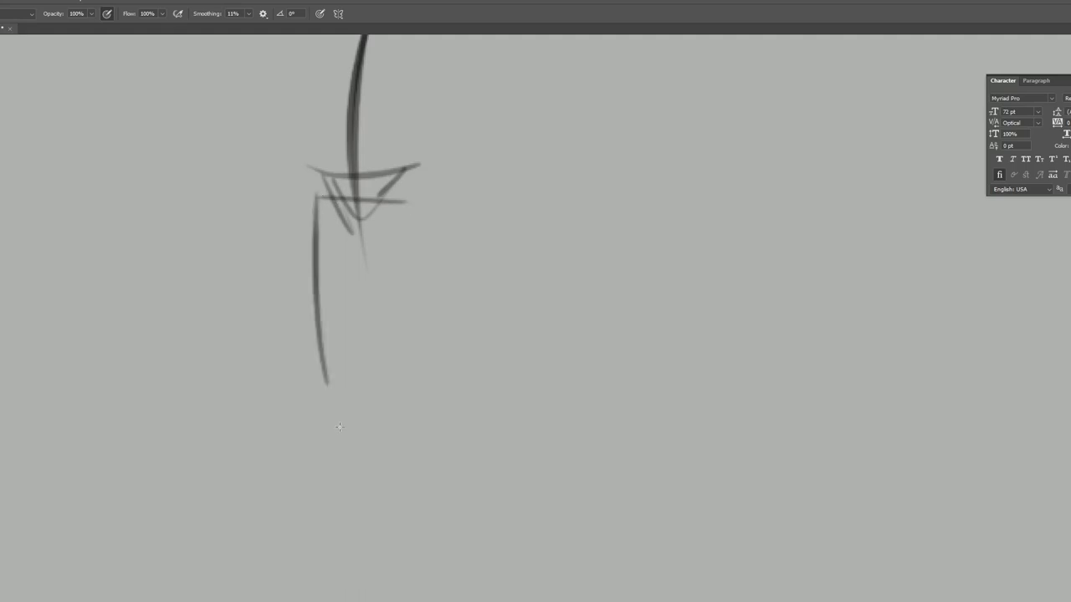
Sketch the gesture line of the figure's left-hand leg through a small knee loop and down the lower leg
mouse_move(329, 441)
mouse_down()
mouse_move(320, 419)
mouse_move(332, 402)
mouse_up()
mouse_move(332, 431)
mouse_down()
mouse_move(315, 601)
mouse_move(328, 601)
mouse_up()
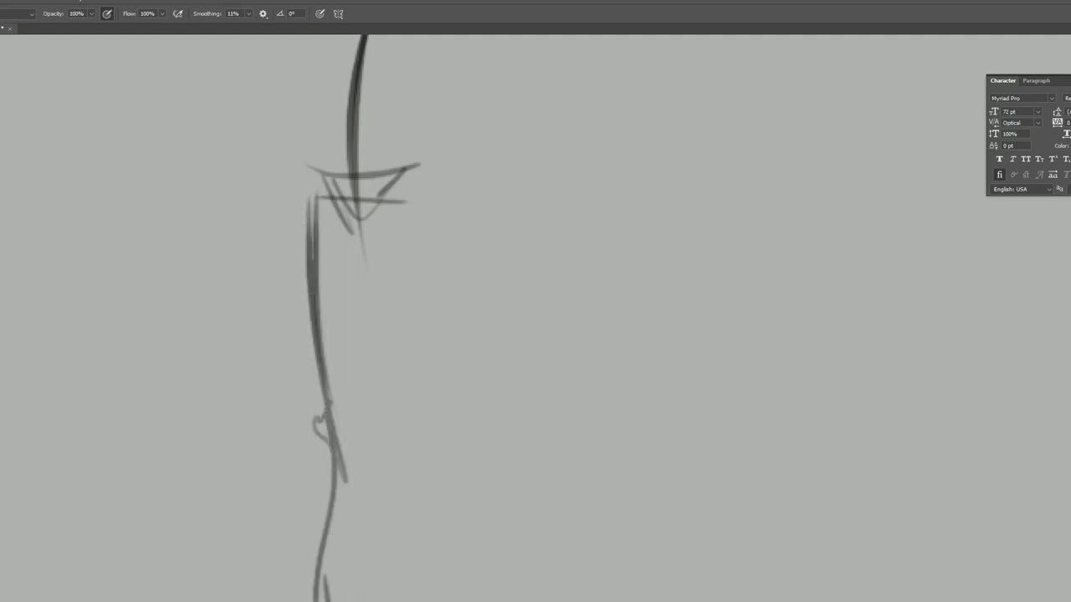
drag(334, 404, 338, 601)
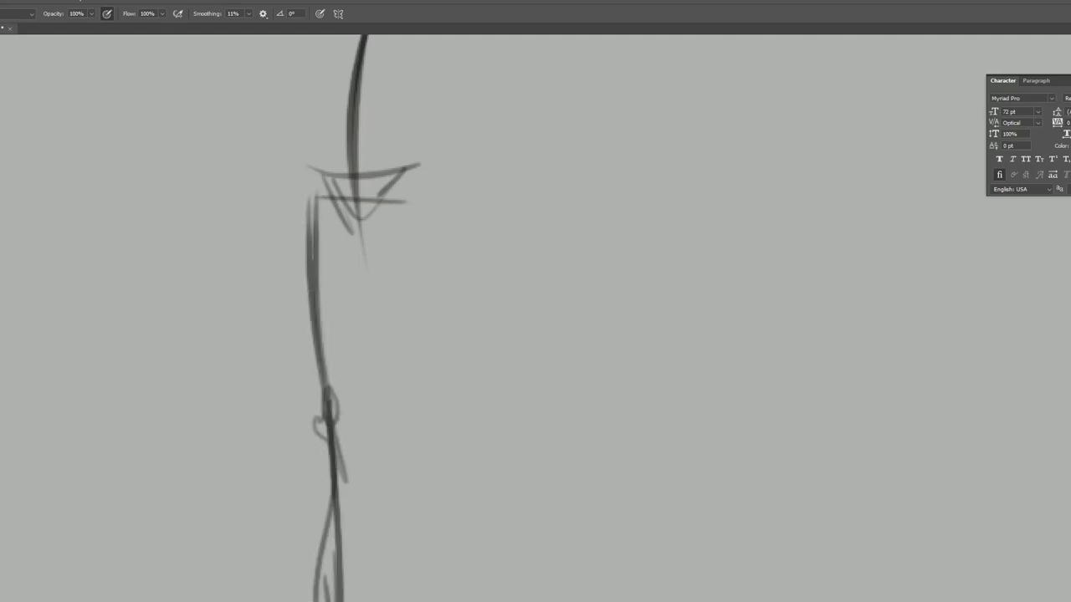
Sketch the right-hand leg's gesture line from the hip through the knee and down the lower leg
drag(420, 344, 414, 361)
mouse_move(412, 251)
mouse_down()
mouse_move(447, 457)
mouse_move(418, 336)
mouse_move(451, 533)
mouse_up()
mouse_move(442, 481)
mouse_down()
mouse_move(461, 538)
mouse_move(467, 601)
mouse_up()
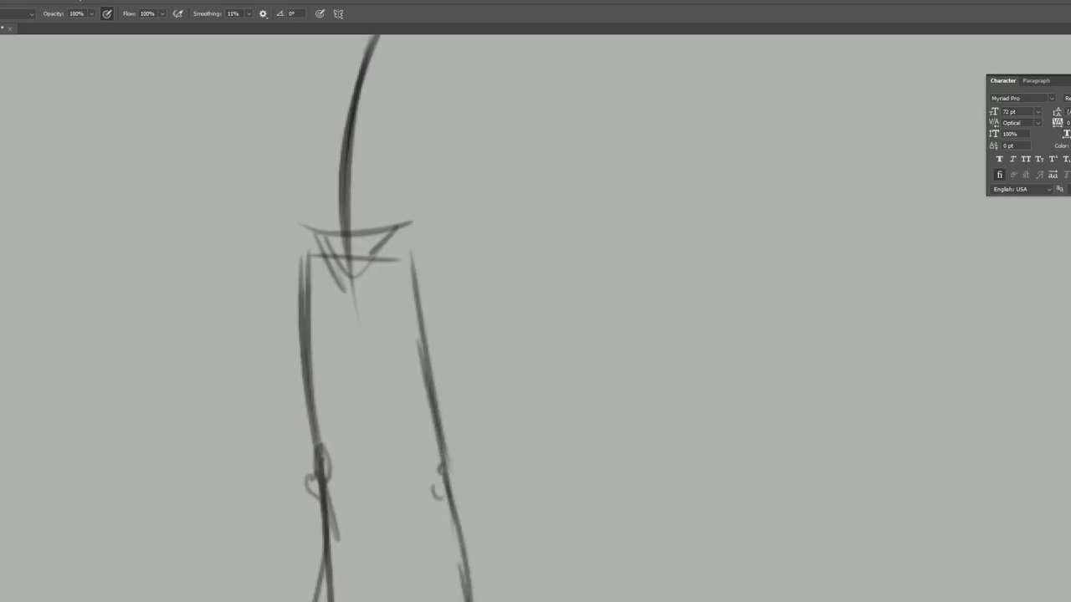
drag(456, 485, 451, 396)
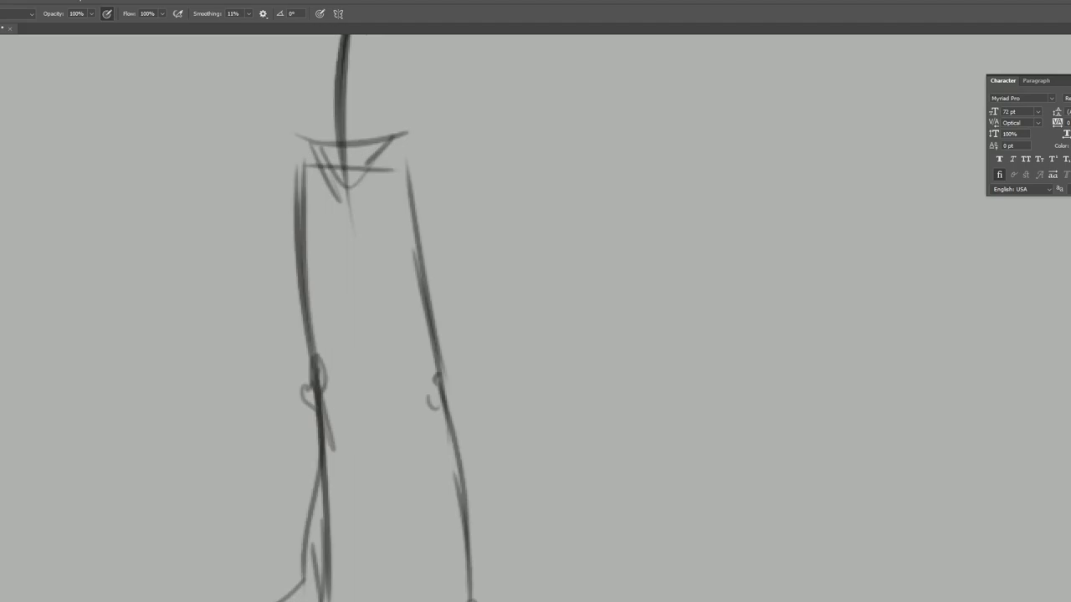
Sketch the curved shoulder line and the right-hand arm's gesture line, with a small loop at the shoulder joint
scroll(466, 581, up, 10)
mouse_move(358, 313)
mouse_down()
mouse_move(490, 270)
mouse_move(442, 302)
mouse_move(505, 282)
mouse_up()
drag(503, 283, 532, 572)
drag(537, 529, 507, 601)
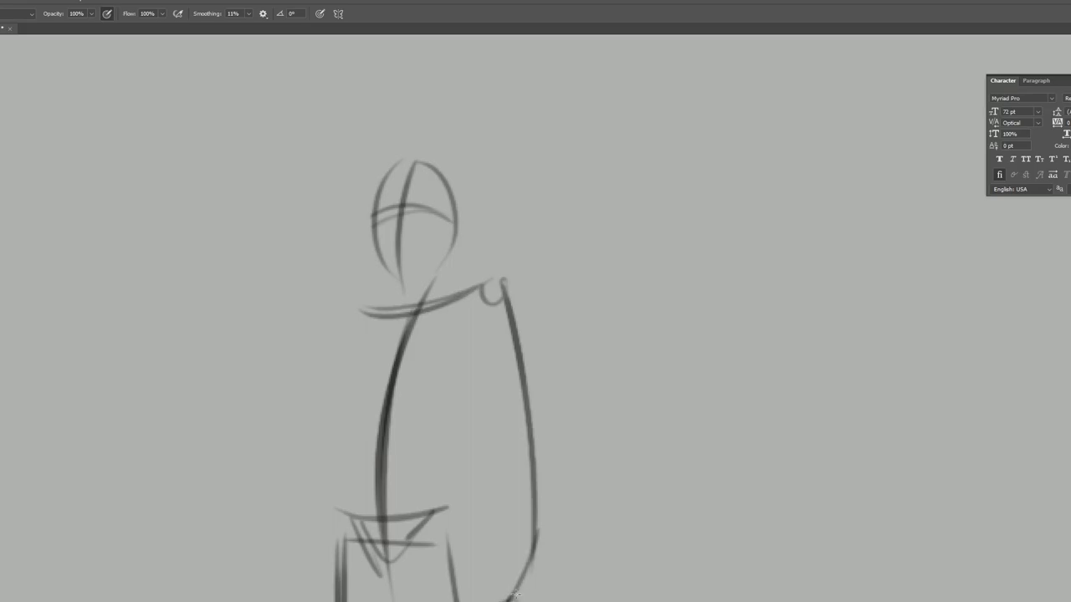
Sketch the left-hand arm's gesture line and block in simple angular hands at the ends of both arms
mouse_move(360, 328)
mouse_down()
mouse_move(276, 601)
mouse_move(312, 601)
mouse_up()
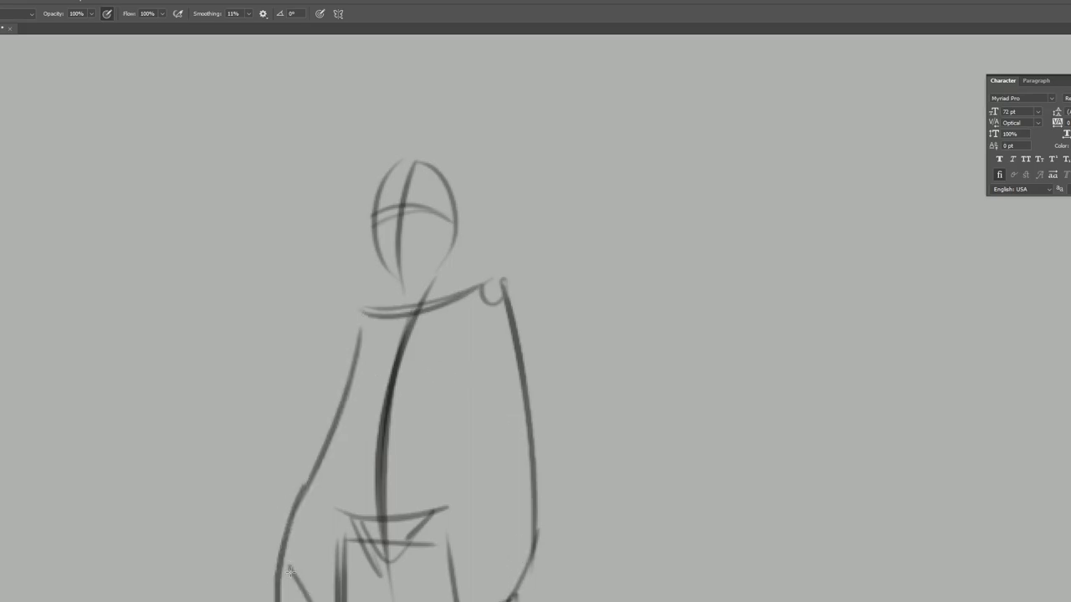
drag(427, 509, 420, 315)
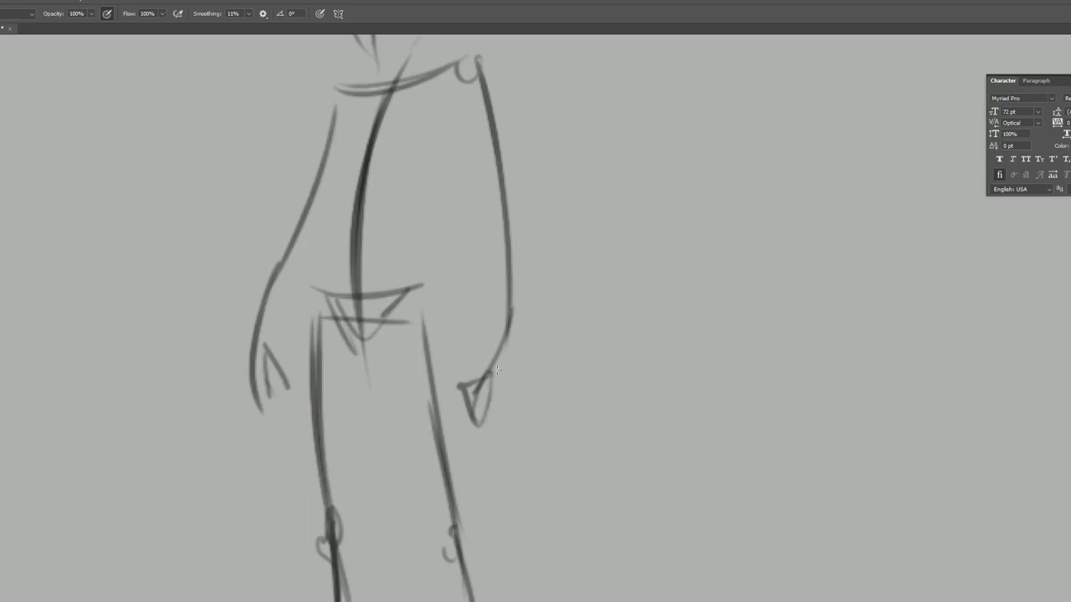
drag(513, 328, 473, 433)
Mark both elbow joints and the left-hand shoulder joint with small circular strokes
drag(502, 193, 515, 212)
drag(315, 189, 303, 200)
mouse_move(461, 435)
mouse_down()
mouse_move(454, 313)
mouse_move(471, 497)
mouse_move(467, 598)
mouse_up()
scroll(467, 598, down, 1)
drag(333, 214, 328, 219)
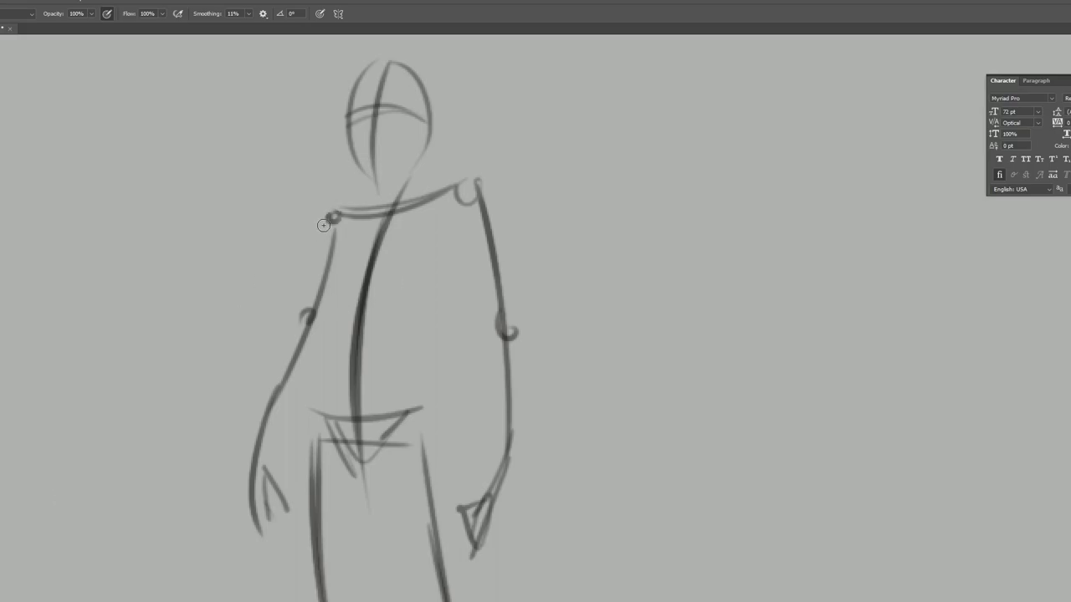
Sketch the rib cage with a short line across its base and tapering strokes down both sides
drag(343, 321, 387, 319)
drag(462, 203, 408, 303)
drag(457, 221, 410, 306)
drag(333, 217, 338, 274)
Draw the waist contours on both sides of the torso, from the rib cage down to the hips
mouse_move(470, 205)
mouse_down()
mouse_move(411, 328)
mouse_move(423, 313)
mouse_move(422, 439)
mouse_up()
drag(336, 299, 322, 435)
key(ctrl+z)
drag(338, 322, 319, 437)
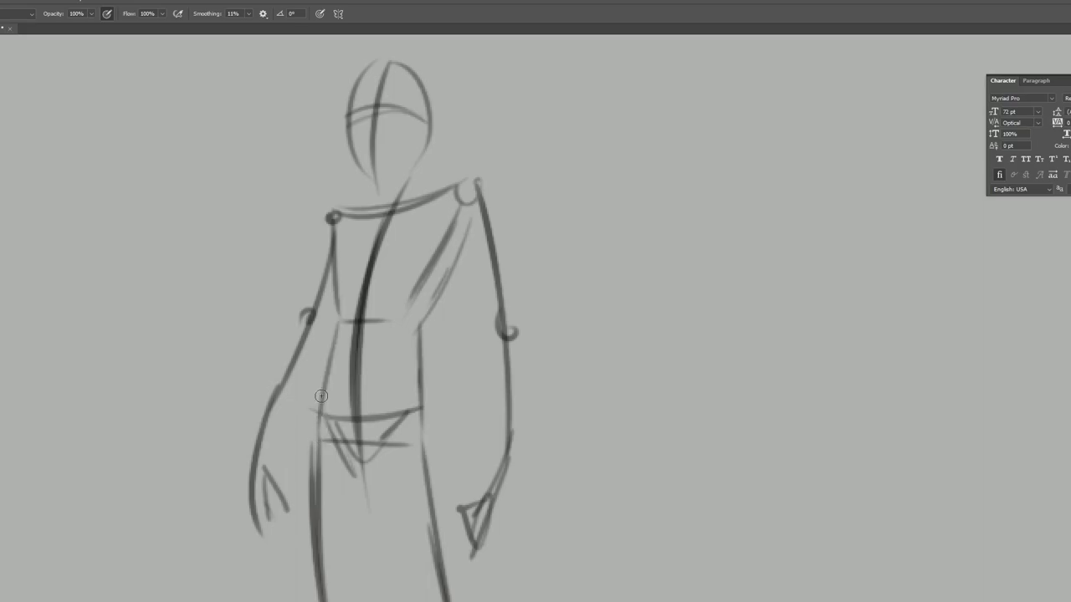
Reinforce the pelvis with two diagonal strokes meeting in a V below the hip line
drag(390, 416, 385, 396)
drag(327, 417, 360, 458)
drag(412, 405, 359, 452)
Sketch the inner thigh lines of both legs and mark the knees with rounded strokes
scroll(376, 306, down, 5)
drag(358, 285, 359, 341)
mouse_move(352, 472)
mouse_down()
mouse_move(363, 308)
mouse_move(427, 469)
mouse_move(452, 474)
mouse_up()
drag(342, 443, 338, 445)
Sketch the calf contours on both lower legs to give them volume
mouse_move(444, 456)
mouse_down()
mouse_move(457, 468)
mouse_move(442, 400)
mouse_move(430, 404)
mouse_move(475, 539)
mouse_move(468, 589)
mouse_up()
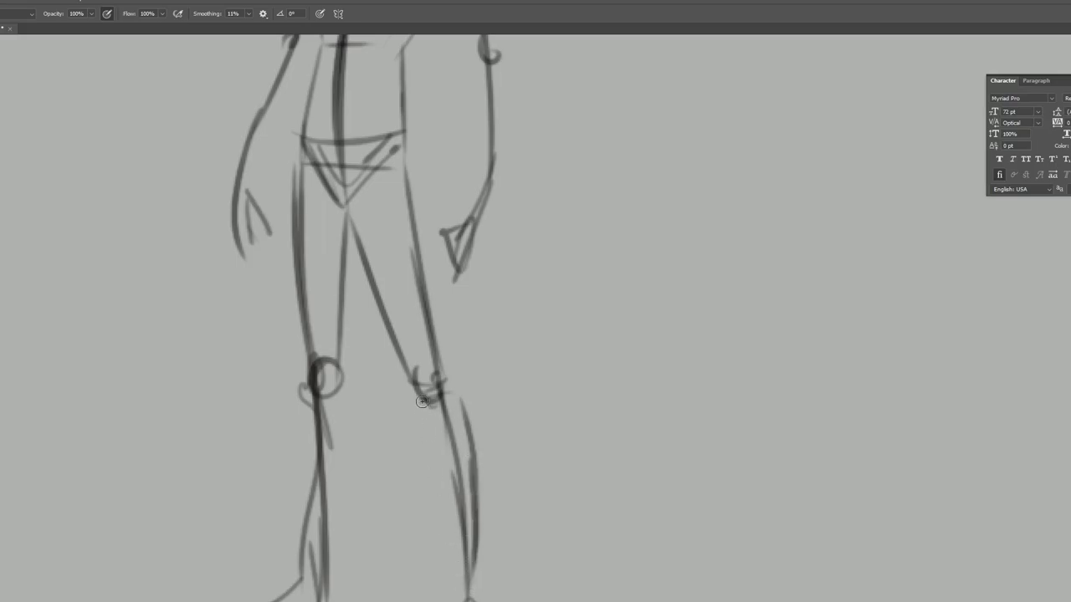
drag(422, 400, 463, 593)
mouse_move(341, 386)
mouse_down()
mouse_move(359, 456)
mouse_move(327, 592)
mouse_up()
drag(356, 335, 349, 581)
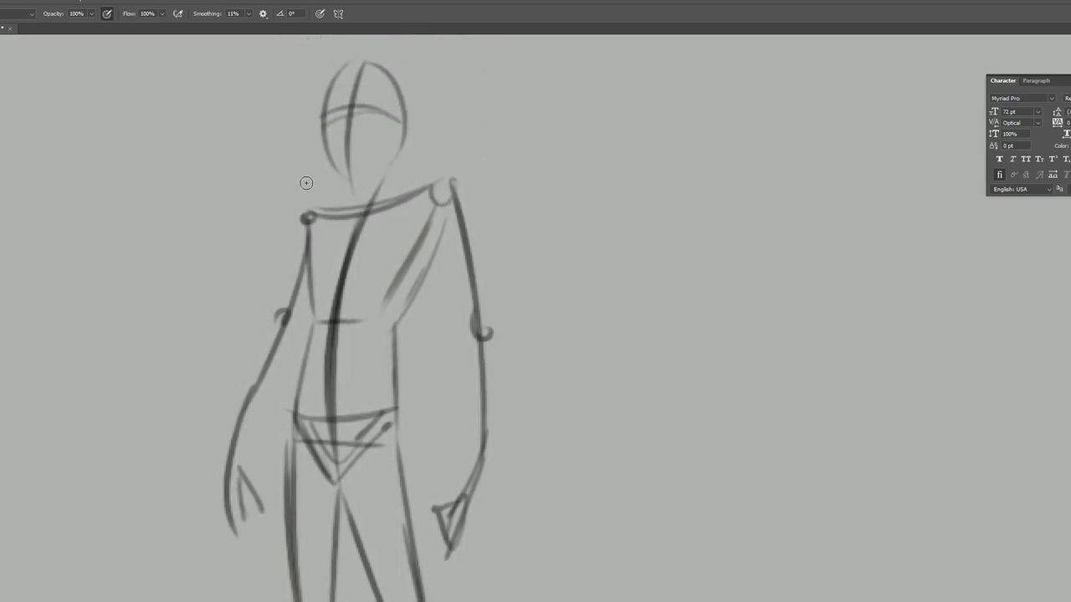
Build up the left-hand arm's volume with upper-arm, elbow and forearm contours running into the hand
mouse_move(307, 216)
mouse_down()
mouse_move(299, 291)
mouse_move(295, 239)
mouse_move(264, 319)
mouse_move(281, 312)
mouse_move(271, 346)
mouse_move(265, 337)
mouse_move(275, 347)
mouse_move(257, 352)
mouse_move(233, 439)
mouse_move(244, 370)
mouse_move(231, 480)
mouse_up()
mouse_move(253, 353)
mouse_down()
mouse_move(229, 481)
mouse_move(239, 471)
mouse_move(262, 552)
mouse_up()
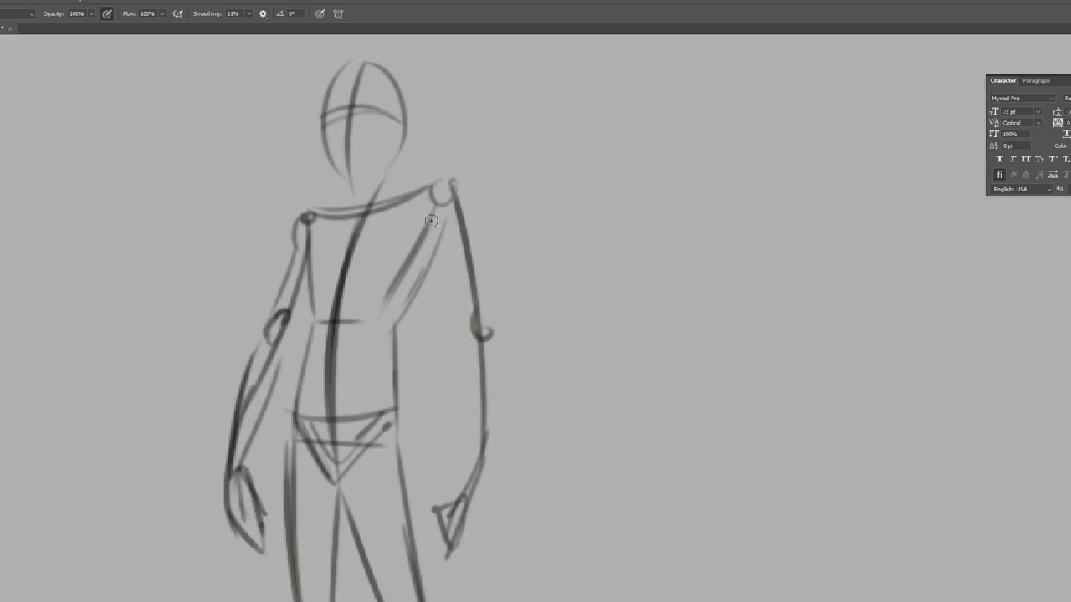
Build up the right-hand arm's volume with shoulder, upper-arm and forearm contours
drag(433, 219, 473, 333)
mouse_move(457, 187)
mouse_down()
mouse_move(437, 236)
mouse_move(448, 206)
mouse_up()
mouse_move(439, 256)
mouse_down()
mouse_move(467, 368)
mouse_move(468, 324)
mouse_move(456, 392)
mouse_up()
mouse_move(454, 343)
mouse_down()
mouse_move(470, 473)
mouse_move(438, 495)
mouse_up()
mouse_move(432, 257)
mouse_down()
mouse_move(387, 357)
mouse_move(404, 314)
mouse_move(410, 205)
mouse_up()
drag(395, 531, 404, 314)
drag(410, 209, 405, 454)
Sketch a short horizontal chin line at the base of the head oval
scroll(404, 454, up, 8)
drag(354, 318, 373, 317)
drag(370, 368, 421, 365)
drag(376, 278, 372, 404)
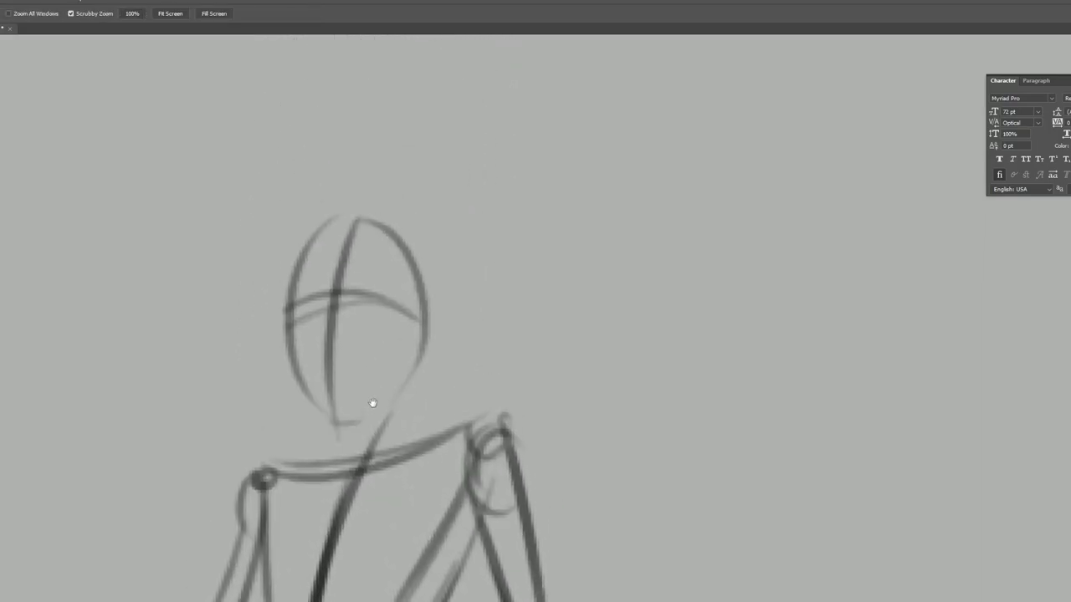
key(b)
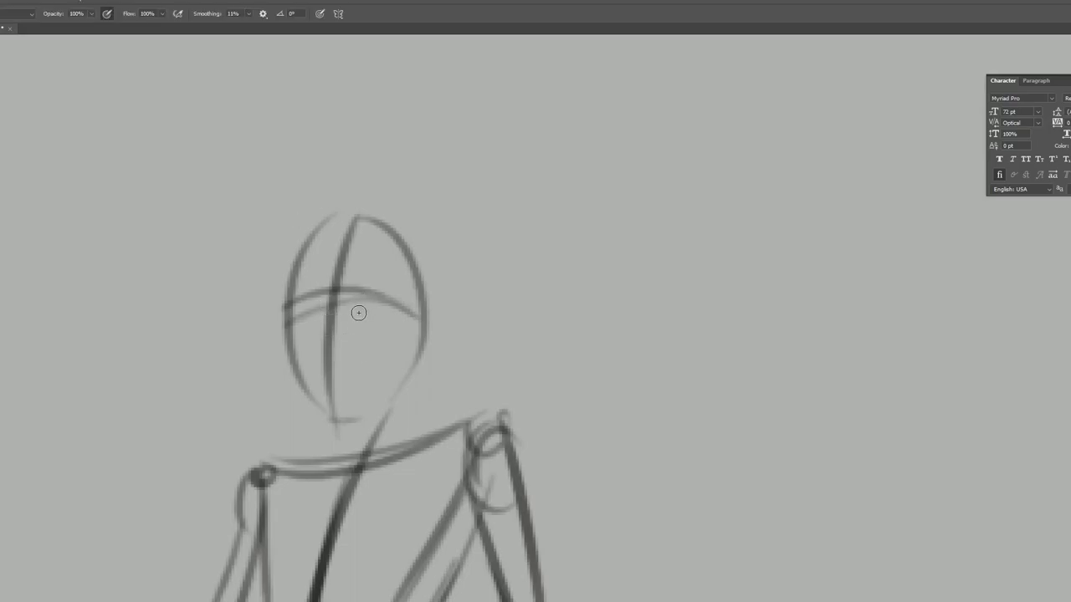
Redraw the face's vertical centre line as a darker, straighter stroke from the forehead to the chin
drag(339, 238, 340, 429)
drag(338, 243, 342, 440)
key(ctrl+z)
drag(332, 244, 334, 431)
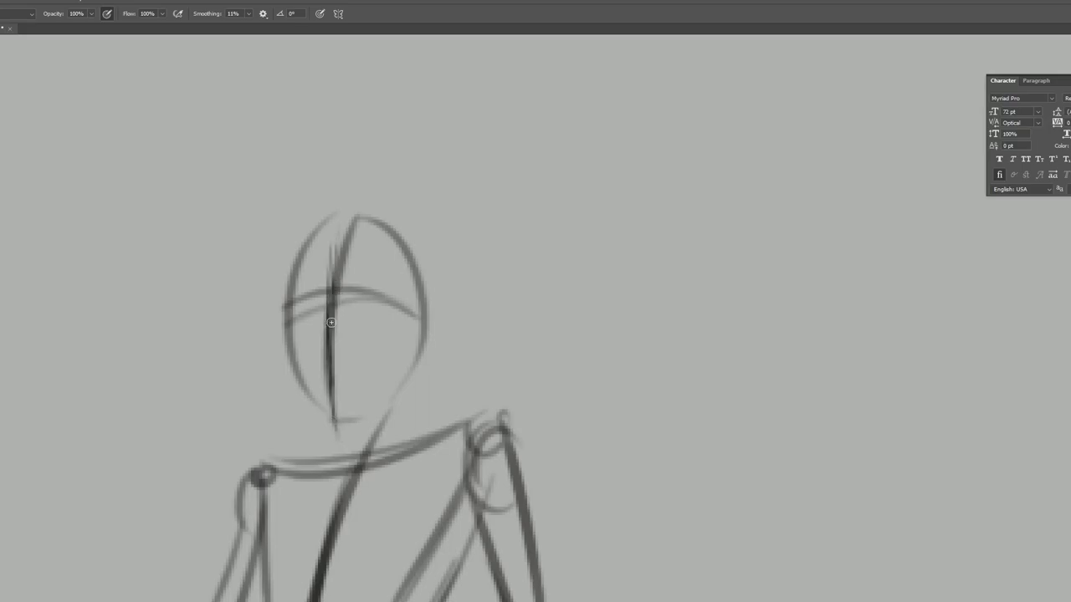
drag(334, 224, 334, 430)
drag(333, 292, 337, 380)
Sketch the eye line, the side plane of the head, the angled jaw contours and the ear
mouse_move(290, 322)
mouse_down()
mouse_move(395, 303)
mouse_move(358, 298)
mouse_up()
drag(398, 263, 399, 355)
mouse_move(398, 264)
mouse_down()
mouse_move(399, 355)
mouse_move(373, 421)
mouse_up()
mouse_move(289, 274)
mouse_down()
mouse_move(301, 381)
mouse_move(322, 412)
mouse_move(361, 416)
mouse_move(391, 383)
mouse_up()
drag(403, 301, 415, 343)
Sketch the sides of the neck and the sloping lines from the neck to both shoulders
mouse_move(404, 281)
mouse_down()
mouse_move(410, 353)
mouse_move(396, 443)
mouse_up()
drag(413, 342, 401, 444)
mouse_move(335, 419)
mouse_down()
mouse_move(343, 468)
mouse_move(390, 446)
mouse_up()
drag(260, 465, 333, 426)
drag(405, 401, 510, 411)
key(ctrl+z)
drag(410, 408, 503, 425)
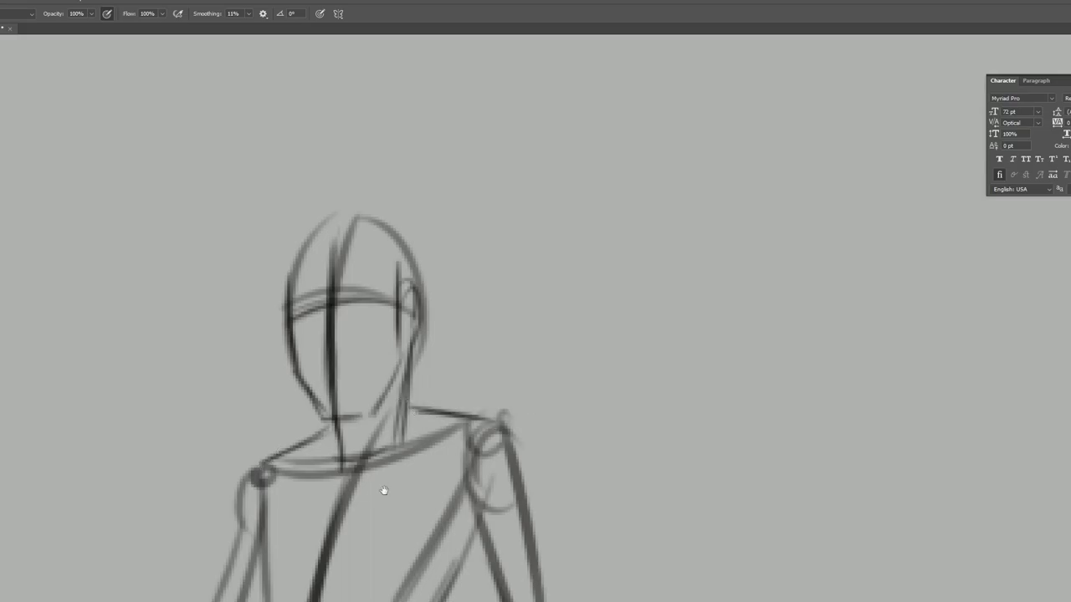
Round out both shoulders with curved strokes around the joints
drag(382, 491, 403, 409)
mouse_move(505, 369)
mouse_down()
mouse_move(498, 437)
mouse_move(524, 425)
mouse_up()
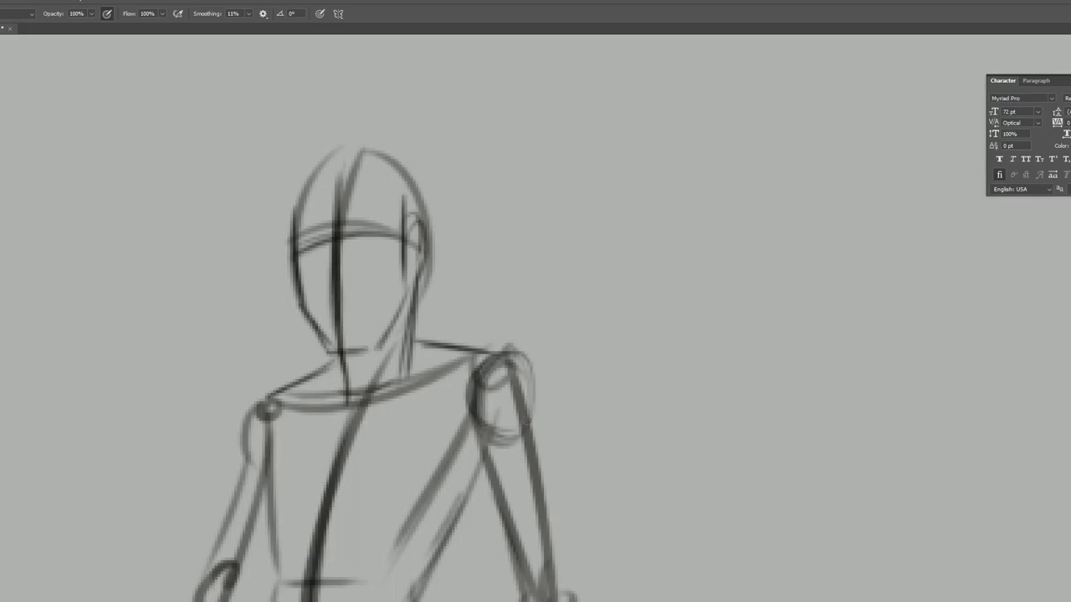
mouse_move(324, 449)
mouse_down()
mouse_move(307, 360)
mouse_move(258, 377)
mouse_up()
key(ctrl+z)
drag(269, 335, 260, 405)
mouse_move(444, 425)
mouse_down()
mouse_move(446, 354)
mouse_move(452, 454)
mouse_up()
Redraw the skull's outer contour with a fuller, darker curve over the top of the head
mouse_move(319, 171)
mouse_down()
mouse_move(351, 117)
mouse_move(427, 126)
mouse_move(449, 202)
mouse_move(438, 248)
mouse_up()
drag(400, 400, 396, 287)
drag(405, 467, 469, 598)
mouse_move(423, 382)
mouse_down()
mouse_move(376, 490)
mouse_move(481, 570)
mouse_move(313, 504)
mouse_move(397, 351)
mouse_move(468, 394)
mouse_move(439, 591)
mouse_up()
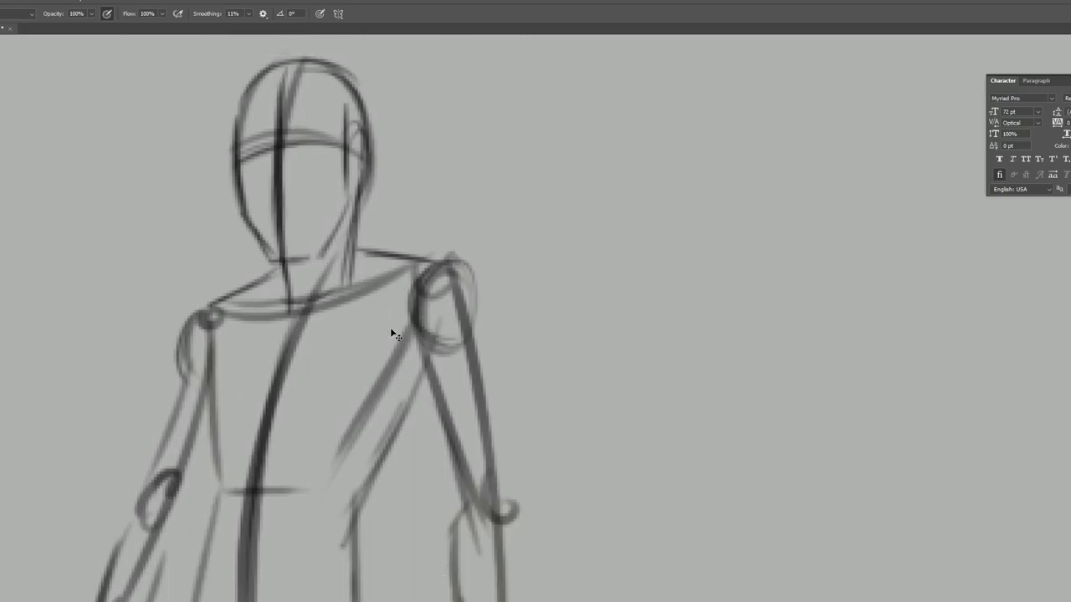
Set the brush's foreground colour to a saturated blue
key(ctrl+minus)
key(ctrl+space)
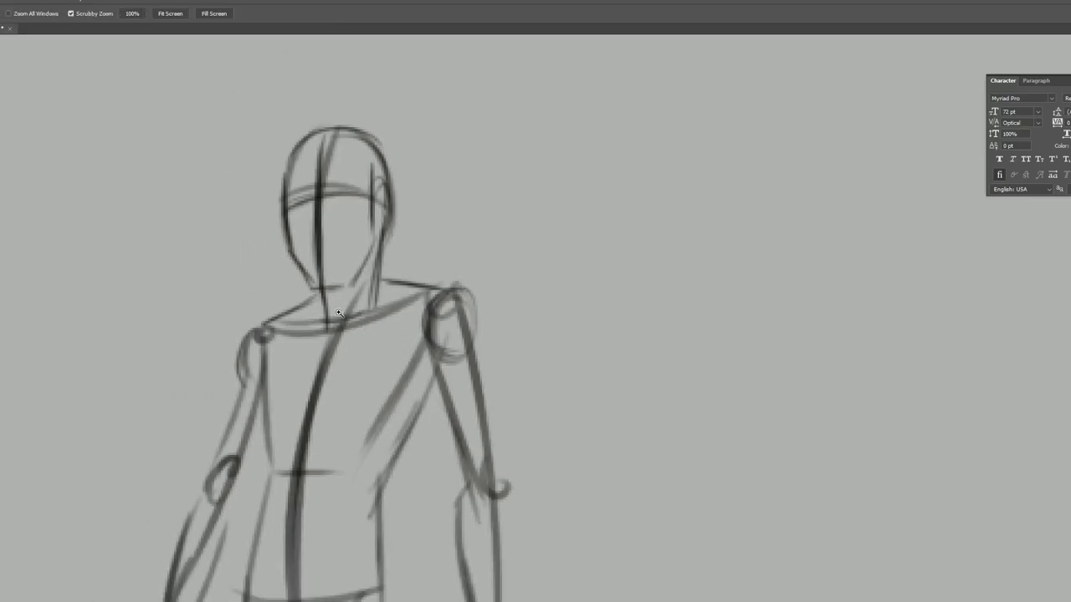
click(337, 324)
key(b)
click(1069, 268)
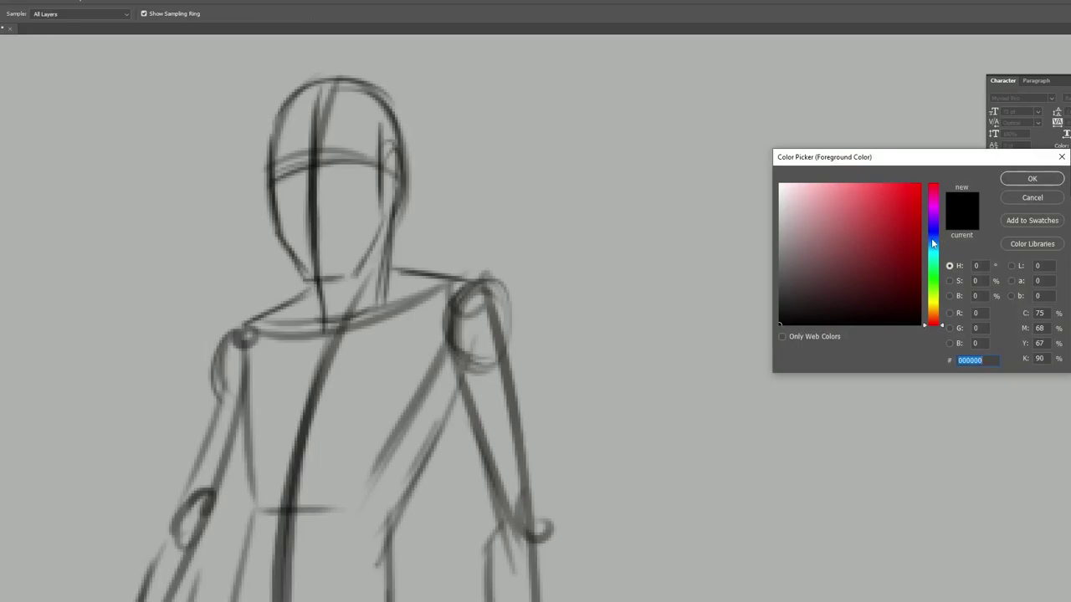
click(934, 235)
click(912, 199)
click(1032, 179)
Sketch the shirt's curved neckline in blue around the base of the neck, undoing the unsatisfactory strokes
key(z)
click(359, 340)
key(b)
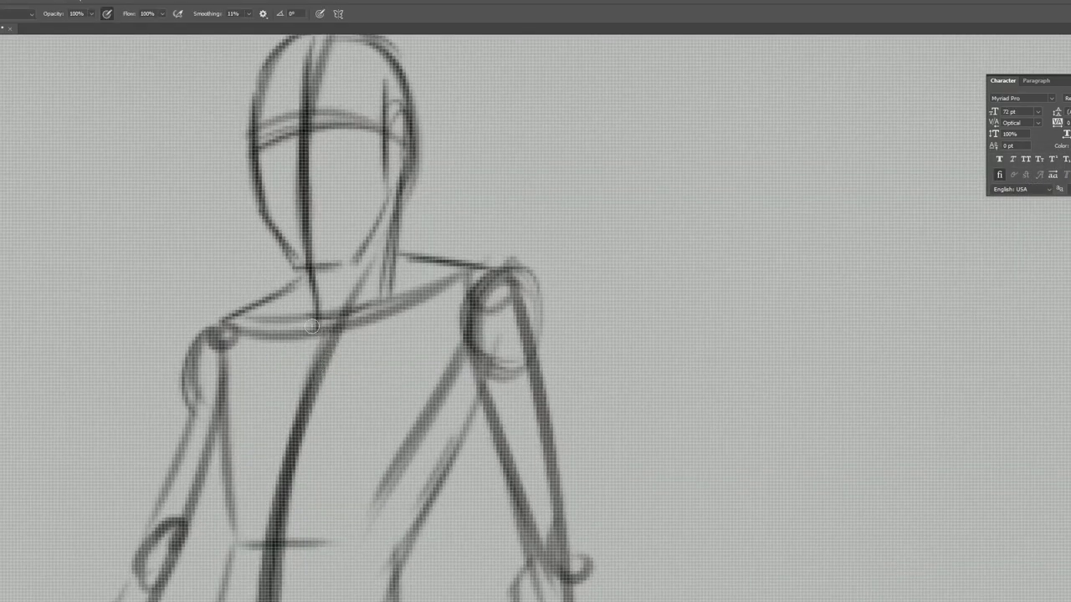
key(ctrl+minus)
scroll(325, 326, down, 1)
drag(323, 303, 406, 284)
key(ctrl+z)
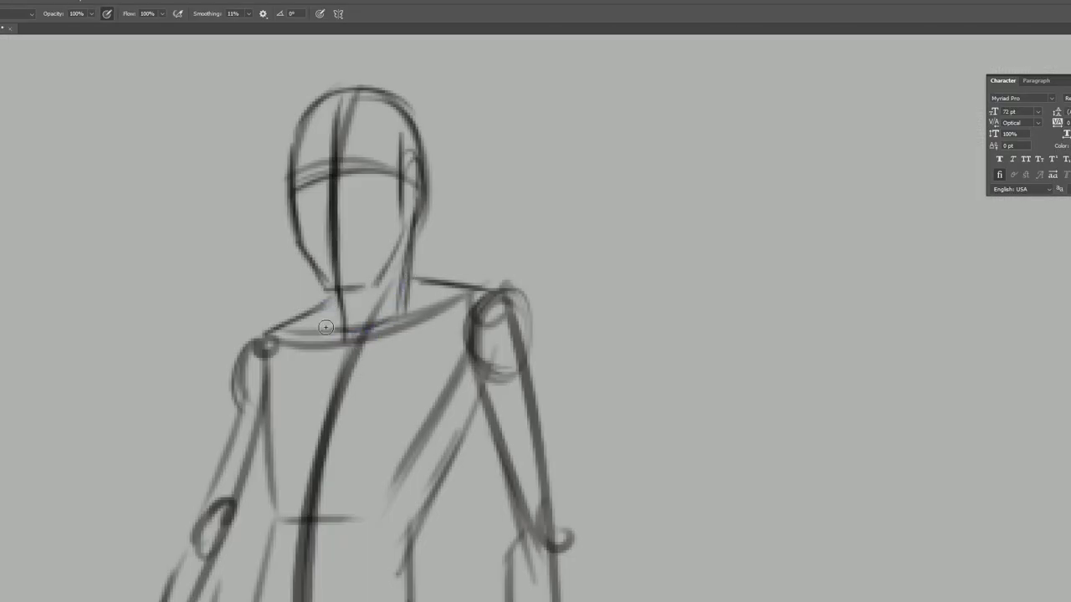
drag(323, 328, 401, 323)
key(ctrl+z)
mouse_move(323, 304)
mouse_down()
mouse_move(415, 278)
mouse_move(367, 333)
mouse_move(407, 307)
mouse_move(504, 289)
mouse_up()
key(ctrl+z)
Draw the shirt's shoulders and short sleeves in blue, closing each sleeve with a curved hem
mouse_move(422, 278)
mouse_down()
mouse_move(506, 292)
mouse_move(528, 323)
mouse_move(559, 423)
mouse_up()
drag(498, 445, 549, 425)
mouse_move(319, 304)
mouse_down()
mouse_move(237, 356)
mouse_move(206, 450)
mouse_move(255, 462)
mouse_move(216, 457)
mouse_up()
mouse_move(449, 487)
mouse_down()
mouse_move(488, 339)
mouse_move(444, 428)
mouse_up()
Draw both sides and the curved bottom hem of the shirt, and add a diagonal fold at the waist
mouse_move(486, 367)
mouse_down()
mouse_move(417, 443)
mouse_move(464, 571)
mouse_up()
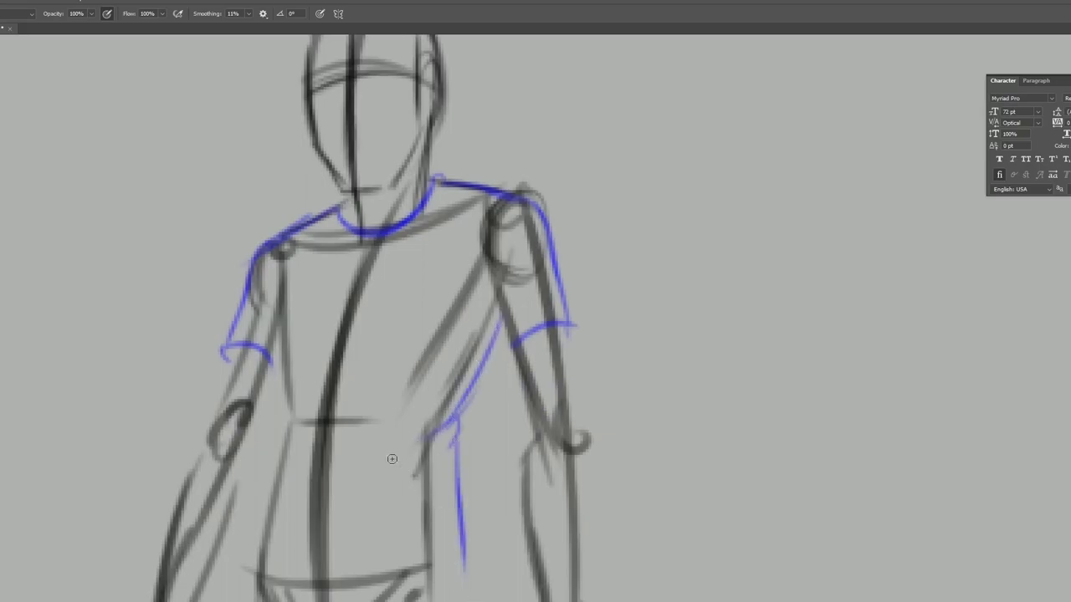
drag(281, 283, 255, 492)
key(ctrl+z)
mouse_move(282, 289)
mouse_down()
mouse_move(277, 412)
mouse_move(247, 597)
mouse_up()
key(ctrl+z)
mouse_move(279, 297)
mouse_down()
mouse_move(248, 548)
mouse_move(393, 592)
mouse_move(465, 546)
mouse_up()
drag(360, 482, 460, 412)
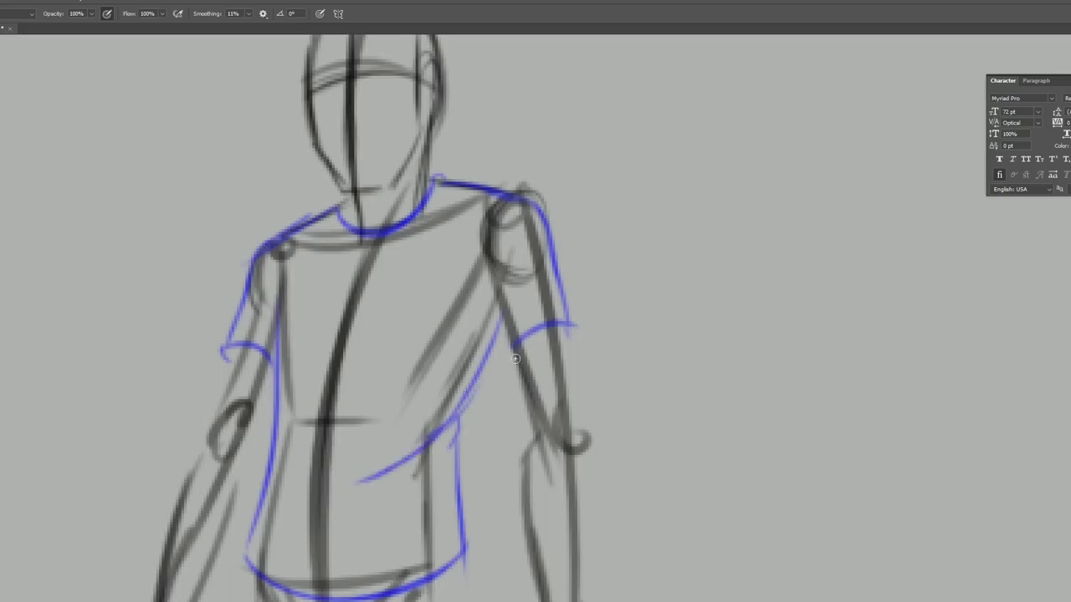
Outline the right-hand arm in blue from the sleeve past the elbow to the wrist and start of the hand
drag(511, 339, 536, 438)
mouse_move(567, 327)
mouse_down()
mouse_move(572, 433)
mouse_move(531, 556)
mouse_move(546, 601)
mouse_up()
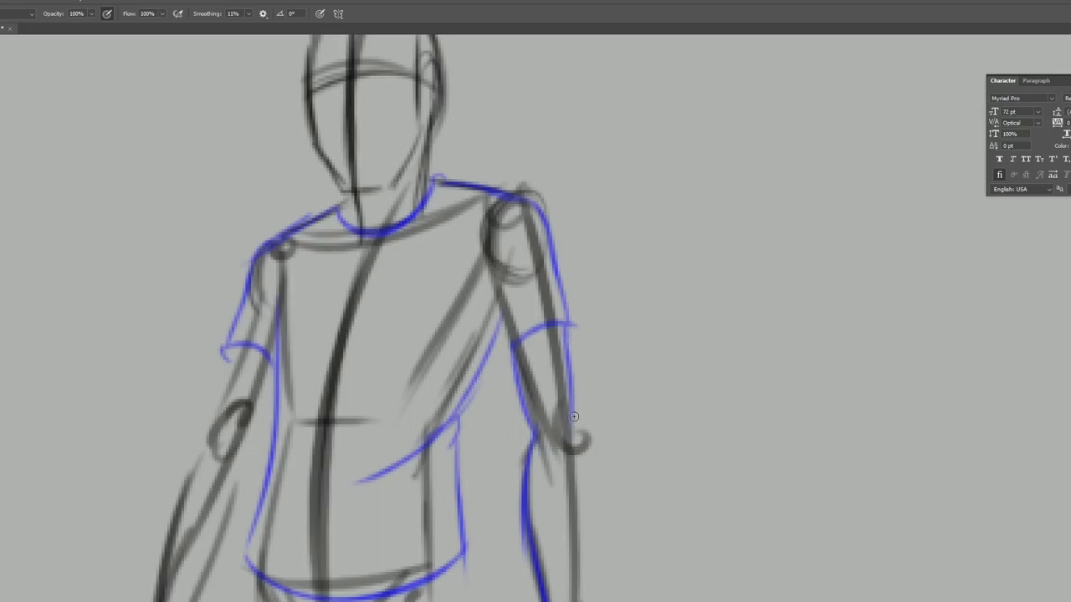
drag(574, 417, 579, 601)
scroll(535, 502, down, 3)
drag(539, 559, 507, 601)
drag(573, 546, 553, 601)
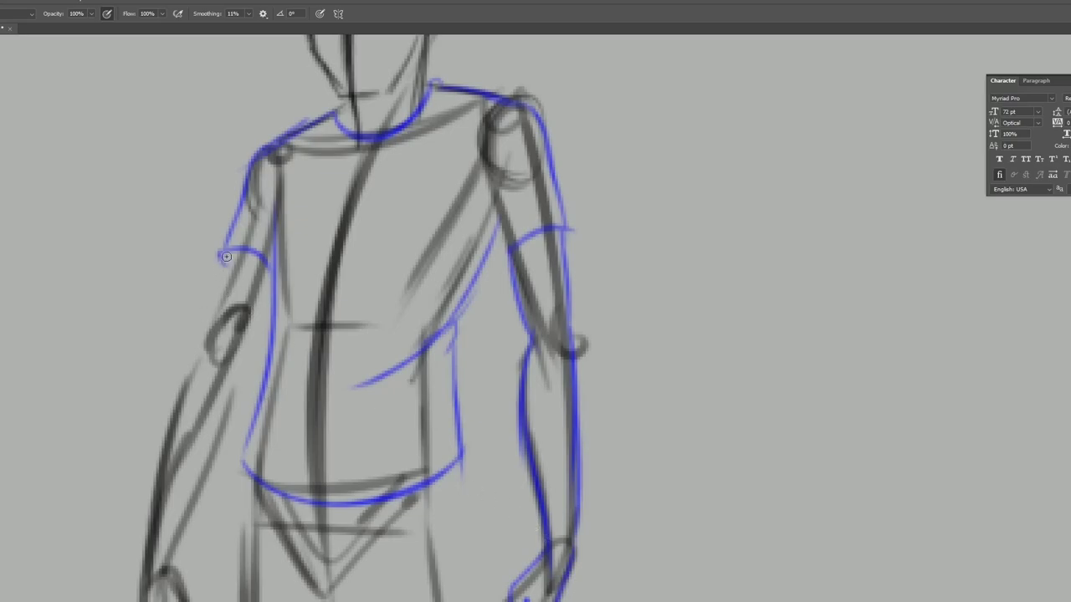
Outline the left-hand arm and hand in blue, with a curve at the elbow and another at the wrist
drag(225, 258, 208, 367)
key(ctrl+z)
drag(227, 255, 198, 344)
mouse_move(269, 269)
mouse_down()
mouse_move(210, 360)
mouse_move(231, 356)
mouse_move(180, 535)
mouse_up()
mouse_move(191, 343)
mouse_down()
mouse_move(156, 532)
mouse_move(191, 590)
mouse_up()
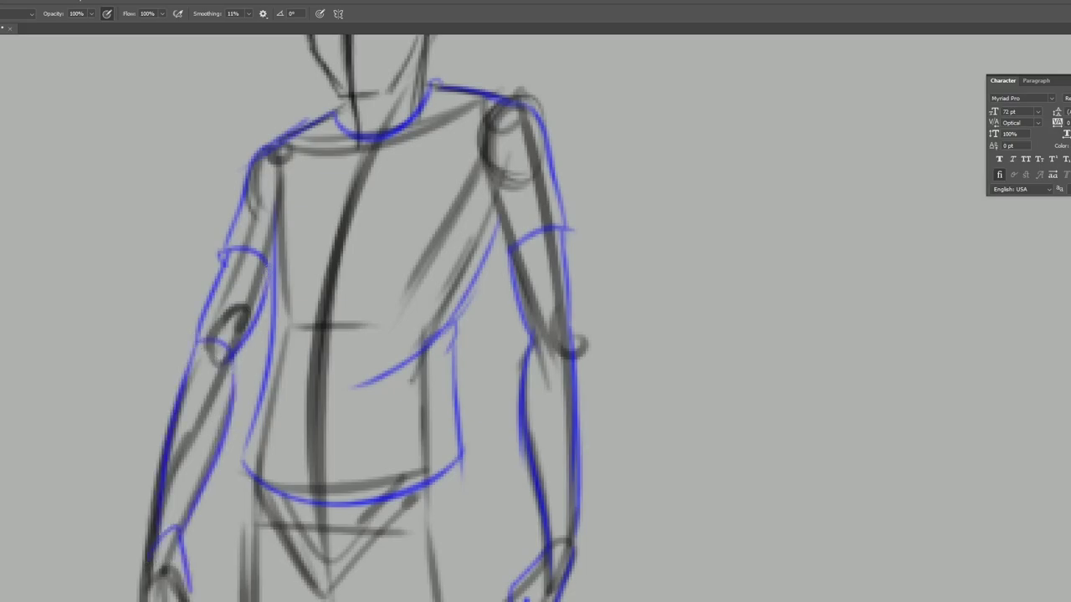
mouse_move(157, 537)
mouse_down()
mouse_move(149, 598)
mouse_move(179, 601)
mouse_up()
drag(222, 485, 222, 572)
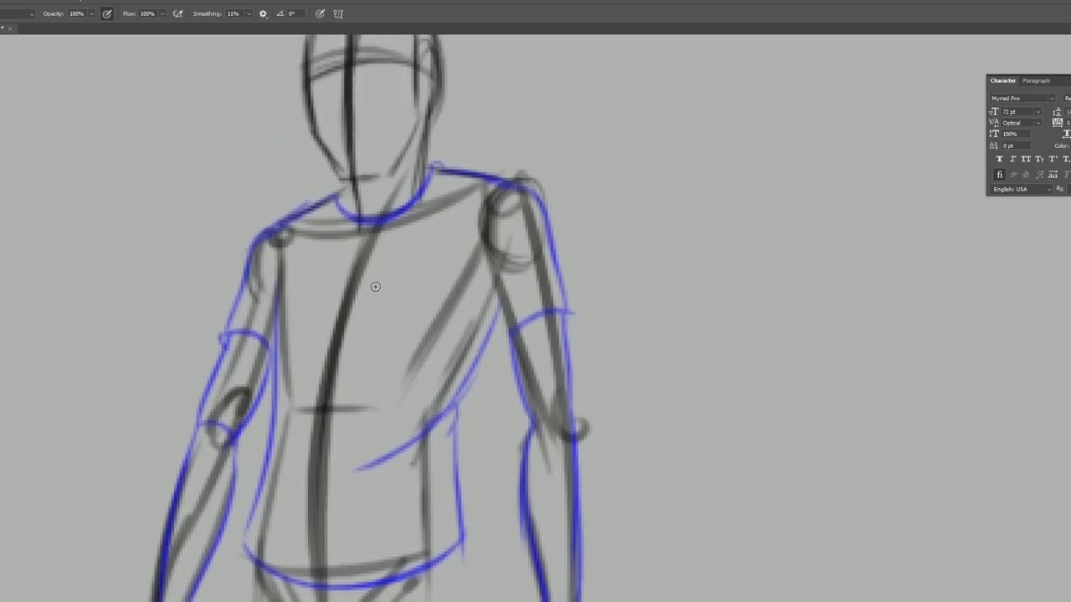
Add a curved chest fold to the shirt and sketch the trousers' fly and crotch curve
drag(474, 276, 391, 321)
scroll(343, 333, down, 5)
drag(288, 431, 351, 428)
mouse_move(295, 336)
mouse_down()
mouse_move(302, 410)
mouse_move(320, 400)
mouse_up()
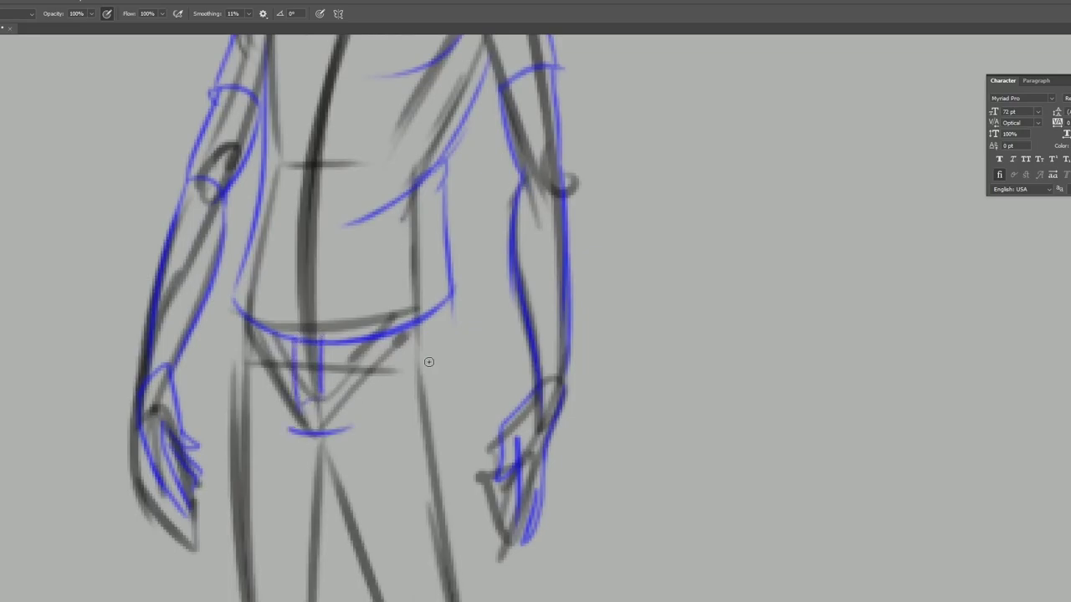
Draw the trousers' curved front pocket and the outer hip edges below the shirt hem
drag(357, 334, 410, 390)
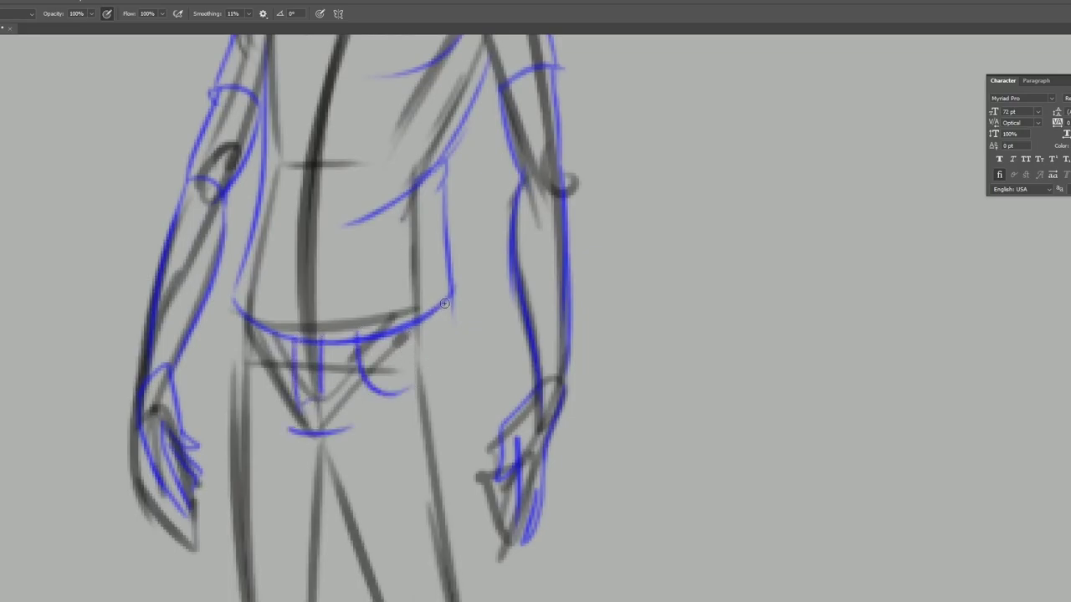
drag(434, 312, 437, 402)
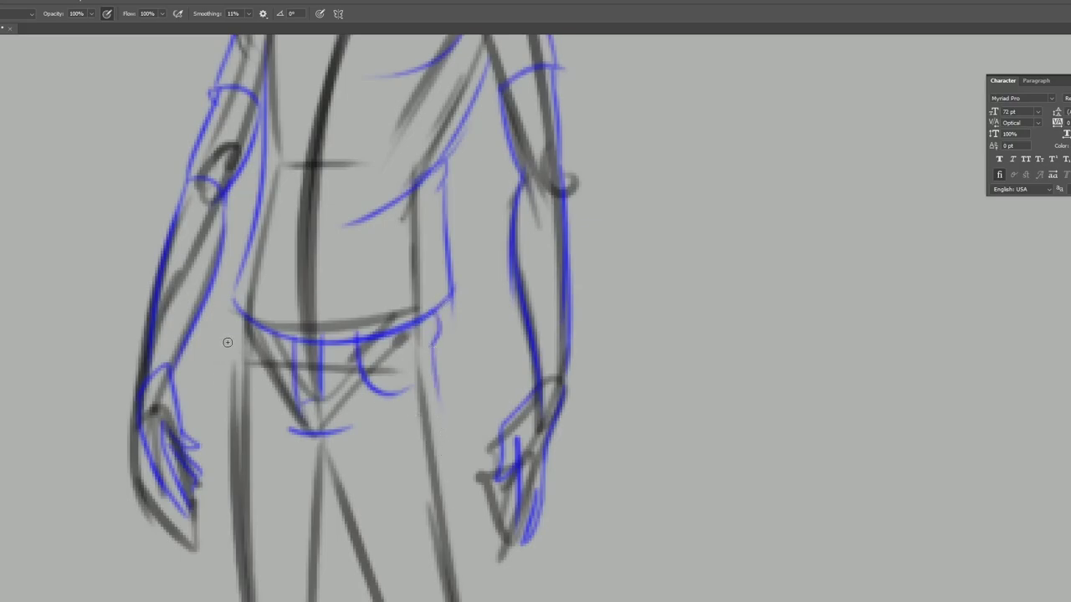
drag(233, 312, 227, 462)
Draw the outer edge of the left-hand trouser leg down to the knee, with folds at the knee
scroll(239, 376, down, 3)
scroll(248, 327, up, 2)
scroll(268, 376, down, 4)
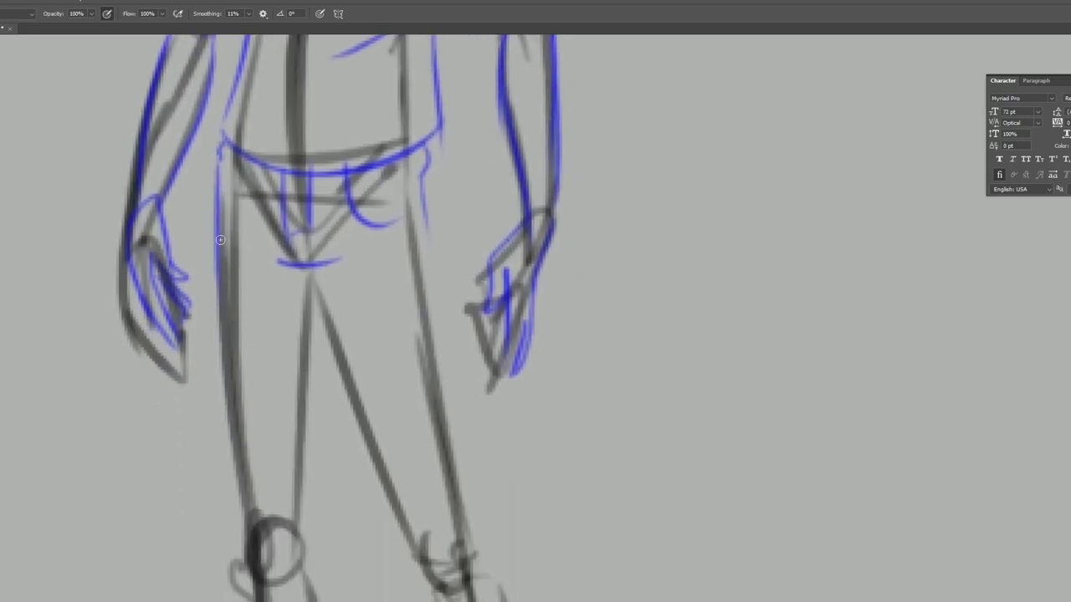
drag(221, 240, 222, 517)
mouse_move(214, 397)
mouse_down()
mouse_move(238, 519)
mouse_move(255, 531)
mouse_move(241, 577)
mouse_up()
Draw the inner edges of both trouser legs from the crotch to the knees, with small knee folds
mouse_move(315, 278)
mouse_down()
mouse_move(380, 564)
mouse_move(388, 535)
mouse_move(421, 592)
mouse_up()
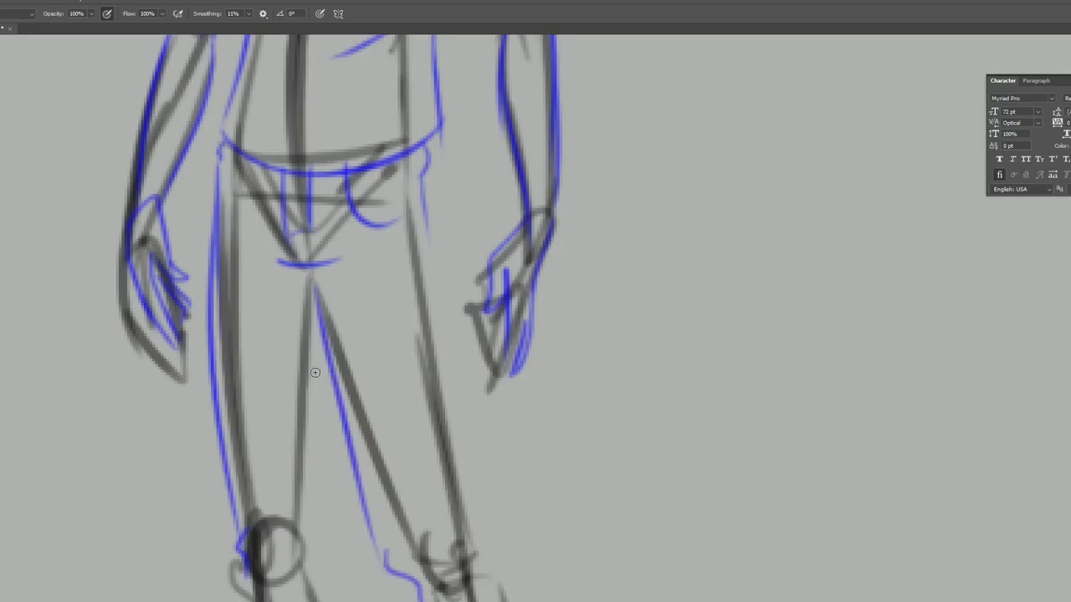
drag(323, 337, 326, 577)
drag(328, 526, 331, 578)
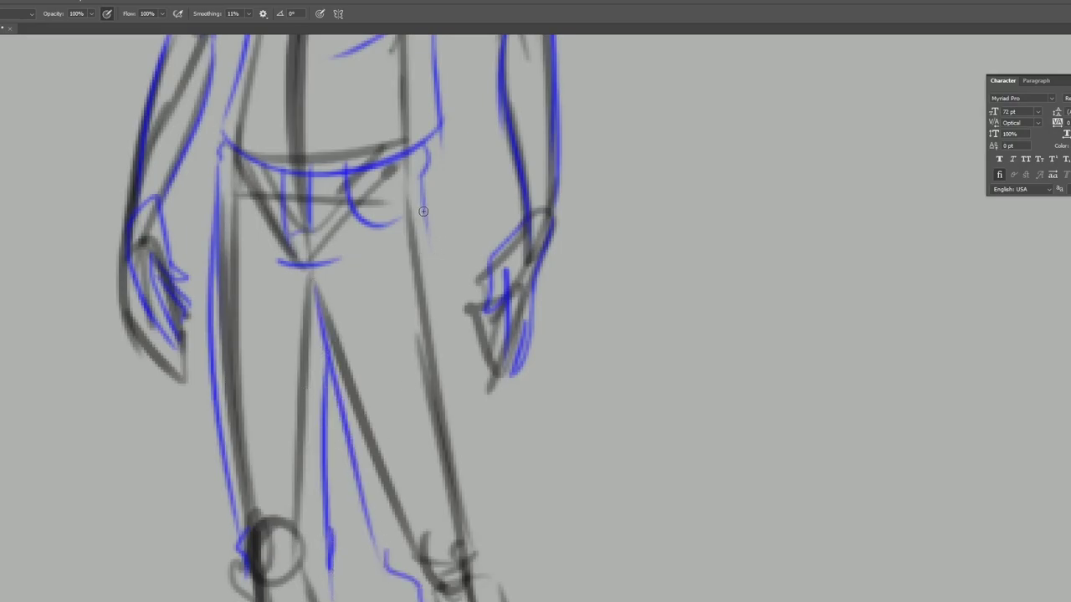
Draw the outer edge of the right-hand trouser leg from the hip to the knee, ending in a fold
drag(424, 214, 487, 591)
drag(482, 523, 501, 577)
scroll(497, 306, down, 5)
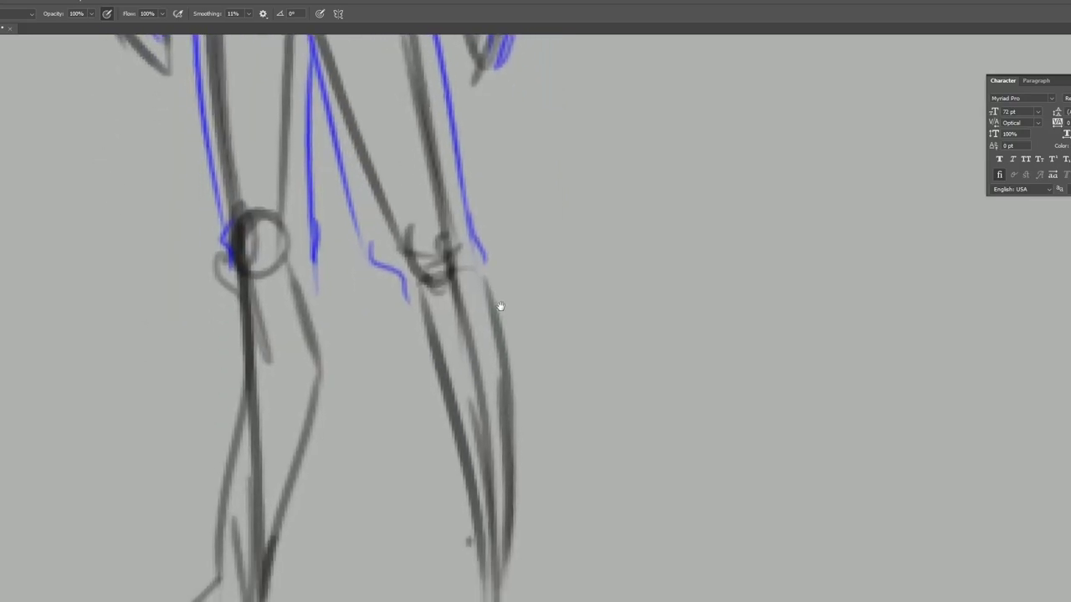
Draw both edges of the right-hand trouser leg below the knee and the inner calf edge of the left-hand leg
mouse_move(406, 288)
mouse_down()
mouse_move(407, 387)
mouse_move(452, 577)
mouse_up()
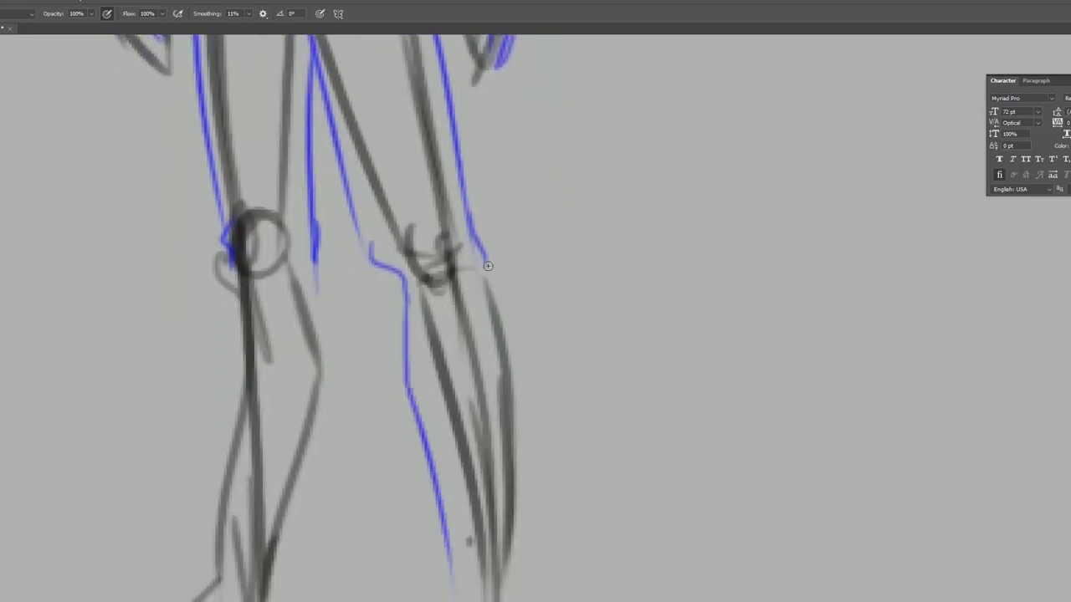
drag(487, 266, 532, 506)
drag(313, 261, 311, 564)
Draw the left-hand trouser leg's slanted double-line hem and its outer edge flaring from the knee to the ankle
drag(202, 559, 293, 588)
drag(312, 552, 310, 579)
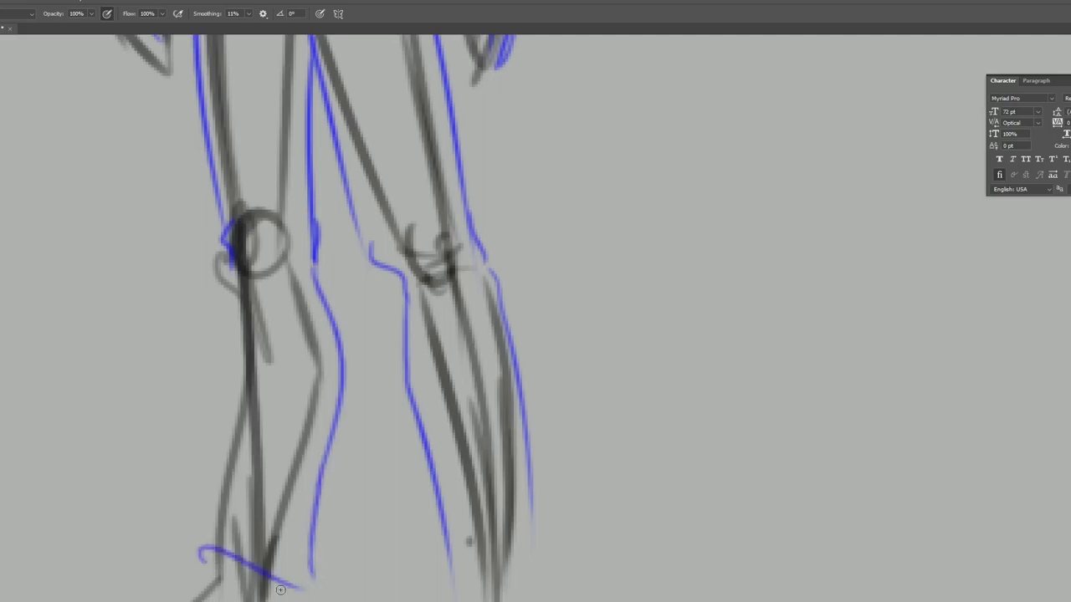
drag(208, 565, 316, 587)
mouse_move(227, 266)
mouse_down()
mouse_move(208, 502)
mouse_move(192, 558)
mouse_up()
drag(192, 557, 254, 577)
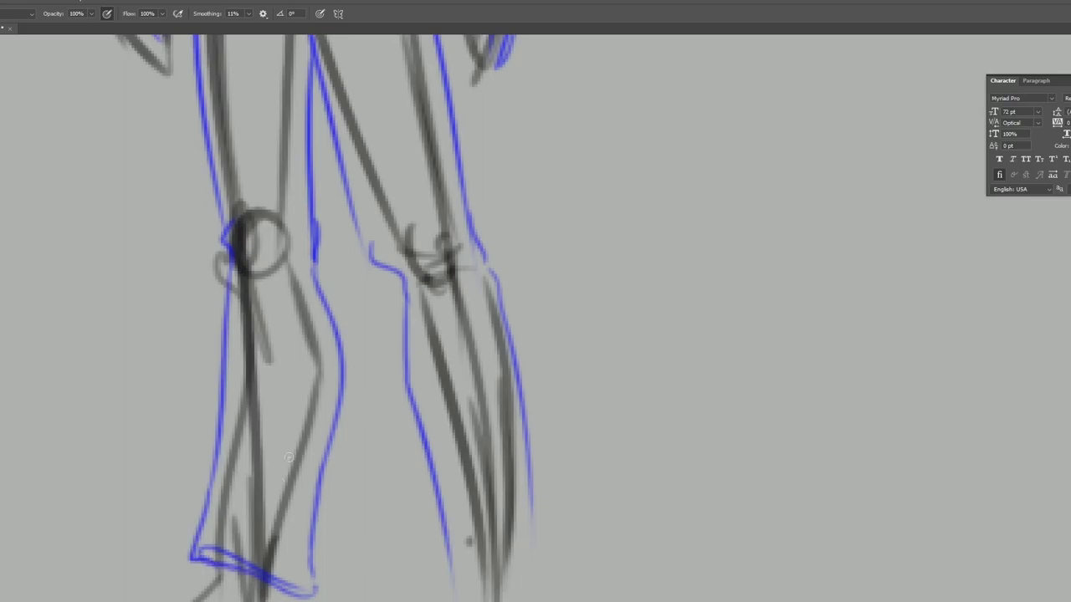
Finish the bottom of the right-hand trouser leg with ankle folds on both sides and a curved hem
drag(341, 329, 292, 577)
mouse_move(293, 354)
mouse_down()
mouse_move(262, 397)
mouse_move(132, 37)
mouse_up()
drag(241, 471, 239, 531)
drag(324, 448, 354, 516)
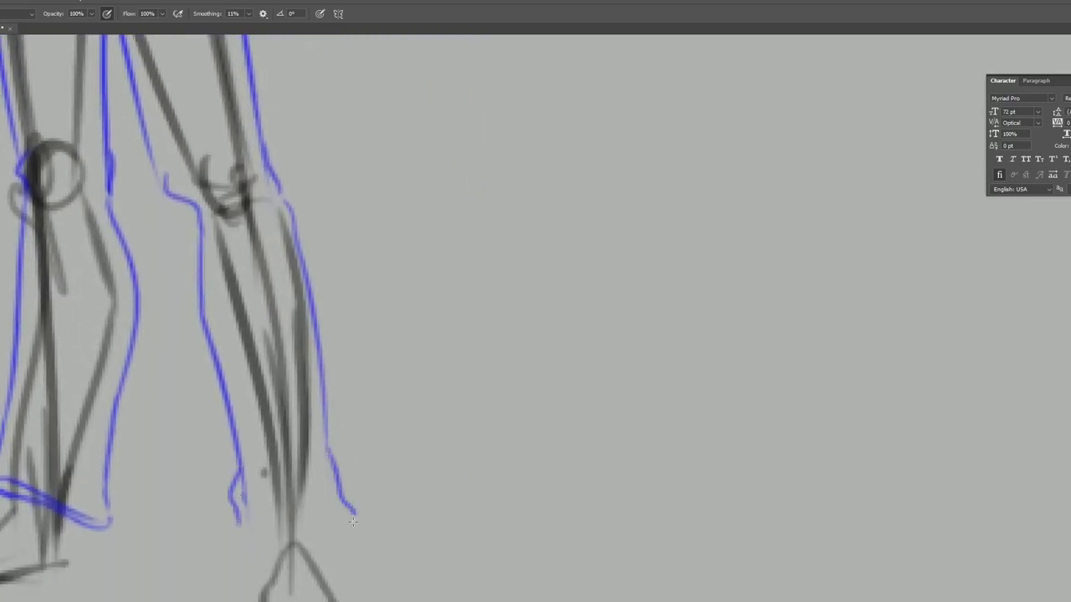
mouse_move(243, 514)
mouse_down()
mouse_move(242, 543)
mouse_move(352, 514)
mouse_up()
Draw the front-facing shoe below the right-hand trouser leg, with its sides, curved toe cap and sole
mouse_move(290, 540)
mouse_down()
mouse_move(349, 466)
mouse_move(308, 480)
mouse_up()
drag(395, 442, 407, 483)
drag(324, 583, 401, 584)
mouse_move(333, 514)
mouse_down()
mouse_move(425, 529)
mouse_move(372, 577)
mouse_up()
mouse_move(313, 485)
mouse_down()
mouse_move(310, 578)
mouse_move(402, 586)
mouse_up()
mouse_move(328, 516)
mouse_down()
mouse_move(426, 534)
mouse_move(387, 577)
mouse_up()
drag(406, 473, 434, 561)
Draw the side-facing shoe below the left-hand trouser leg, with its sole, rounded toe, heel and upper edge
drag(340, 544, 615, 555)
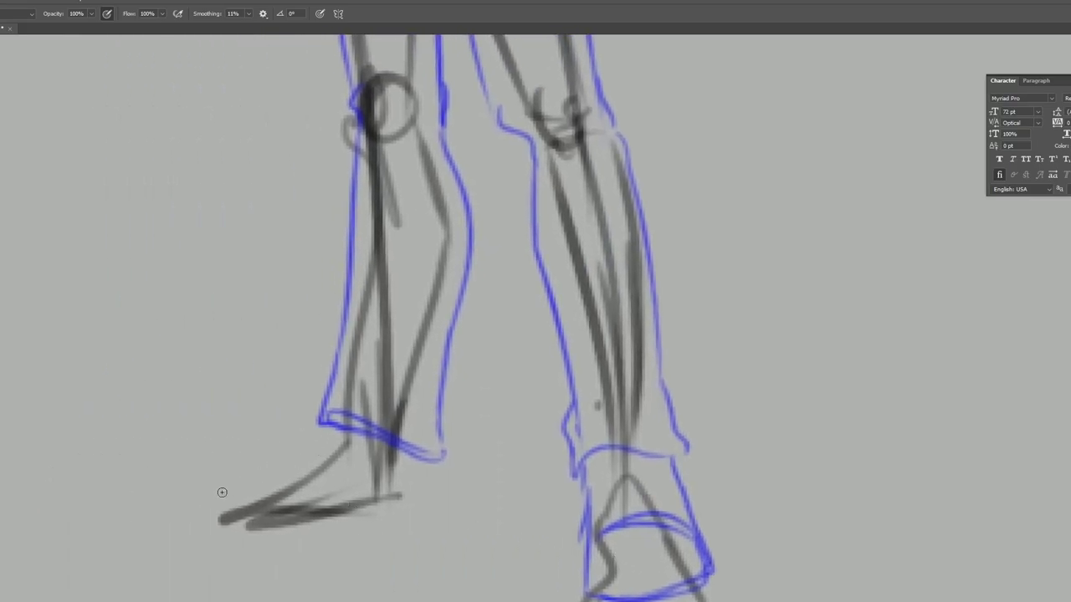
mouse_move(188, 496)
mouse_down()
mouse_move(273, 458)
mouse_move(192, 516)
mouse_move(297, 520)
mouse_move(428, 496)
mouse_up()
drag(274, 456, 350, 437)
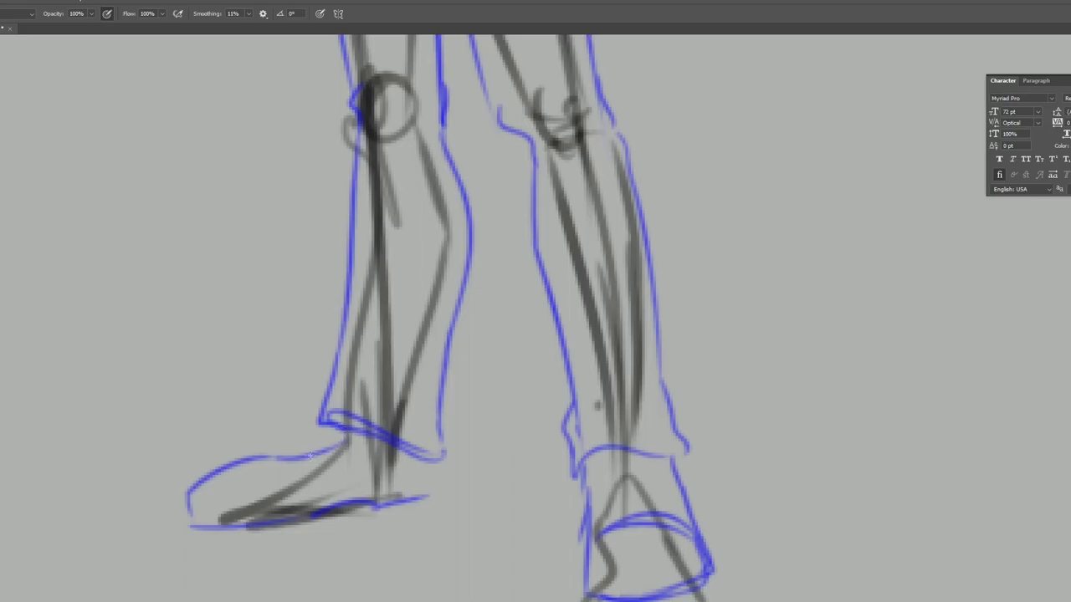
drag(418, 465, 421, 497)
drag(274, 457, 328, 451)
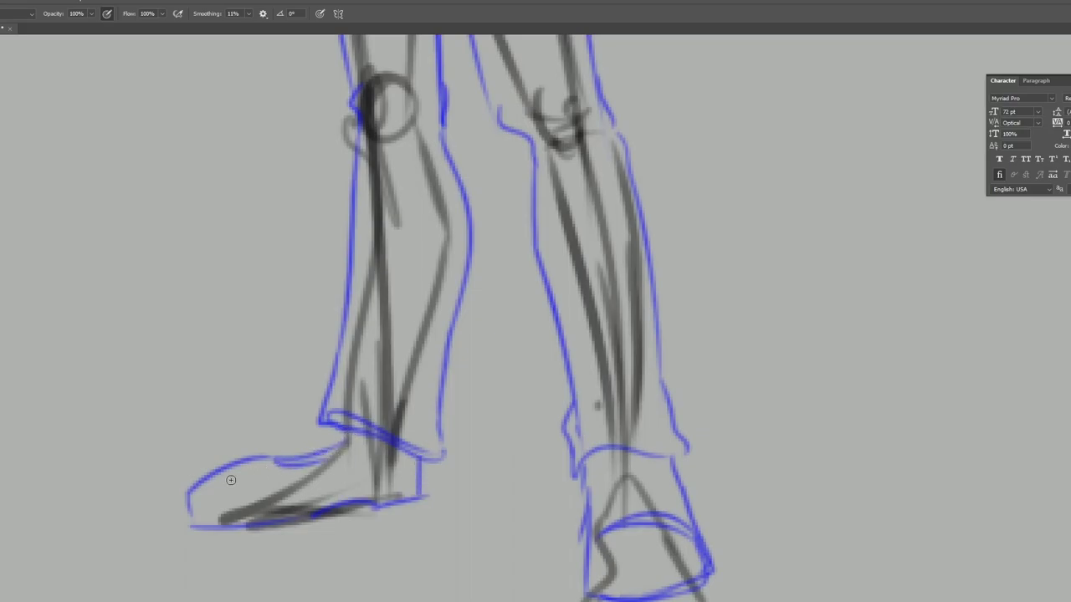
Add the inner front-panel lines to the upper of the right-hand, front-facing shoe
drag(581, 460, 583, 502)
drag(597, 453, 611, 492)
drag(643, 460, 657, 494)
drag(618, 495, 655, 489)
mouse_move(595, 531)
mouse_down()
mouse_move(585, 581)
mouse_move(634, 598)
mouse_up()
Examine the blue clothing lines over the construction sketch from the shoes up to the whole figure
scroll(639, 501, up, 10)
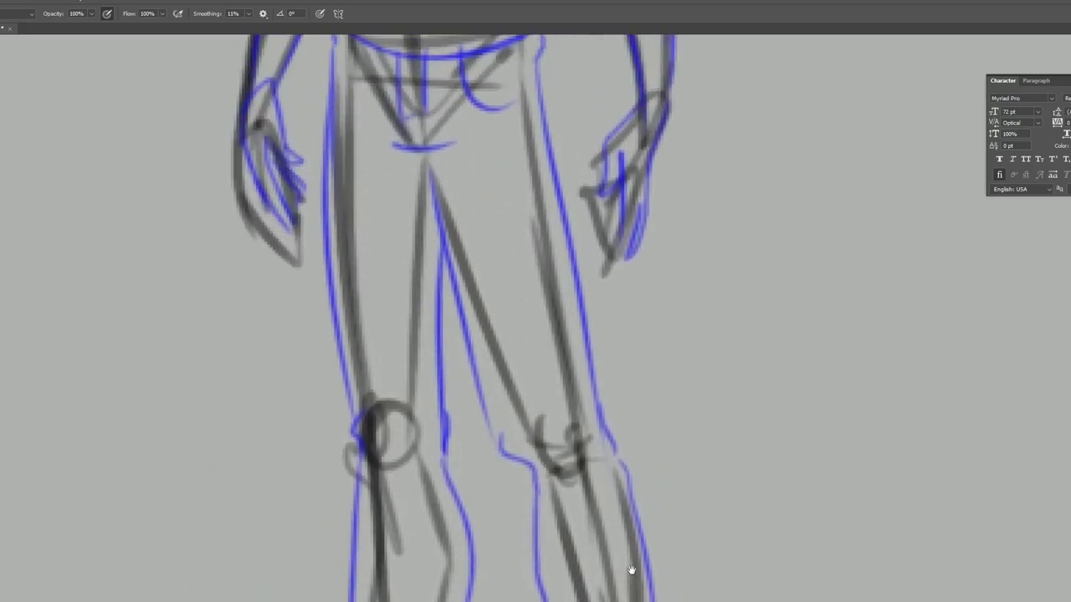
scroll(431, 437, up, 5)
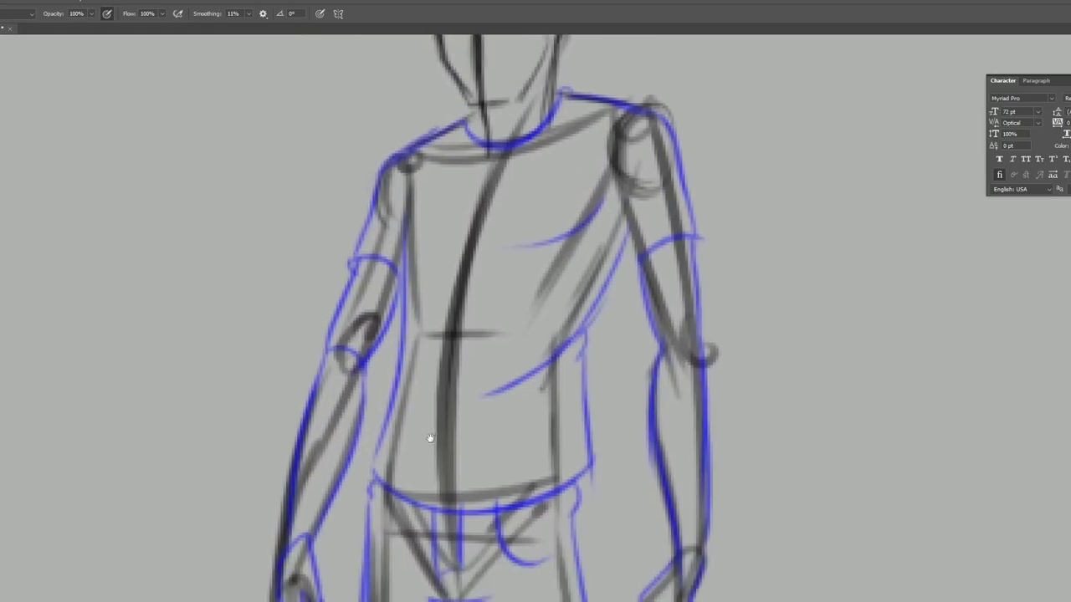
drag(368, 480, 406, 519)
drag(543, 399, 477, 601)
drag(558, 522, 531, 266)
key(ctrl+minus)
key(ctrl+minus)
drag(566, 452, 569, 455)
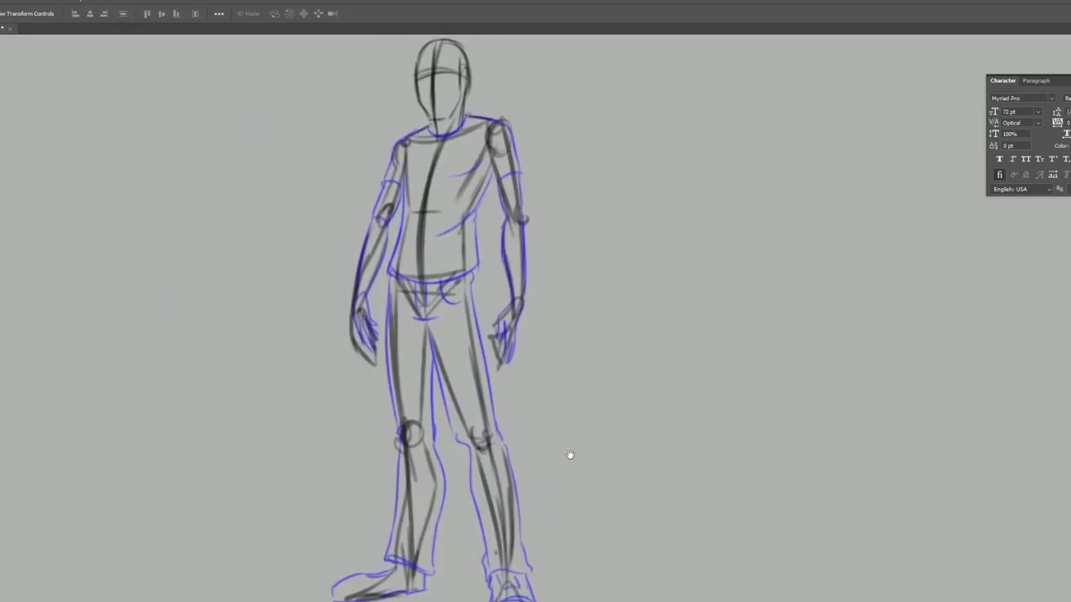
mouse_move(650, 486)
mouse_down()
mouse_move(654, 505)
mouse_move(664, 502)
mouse_up()
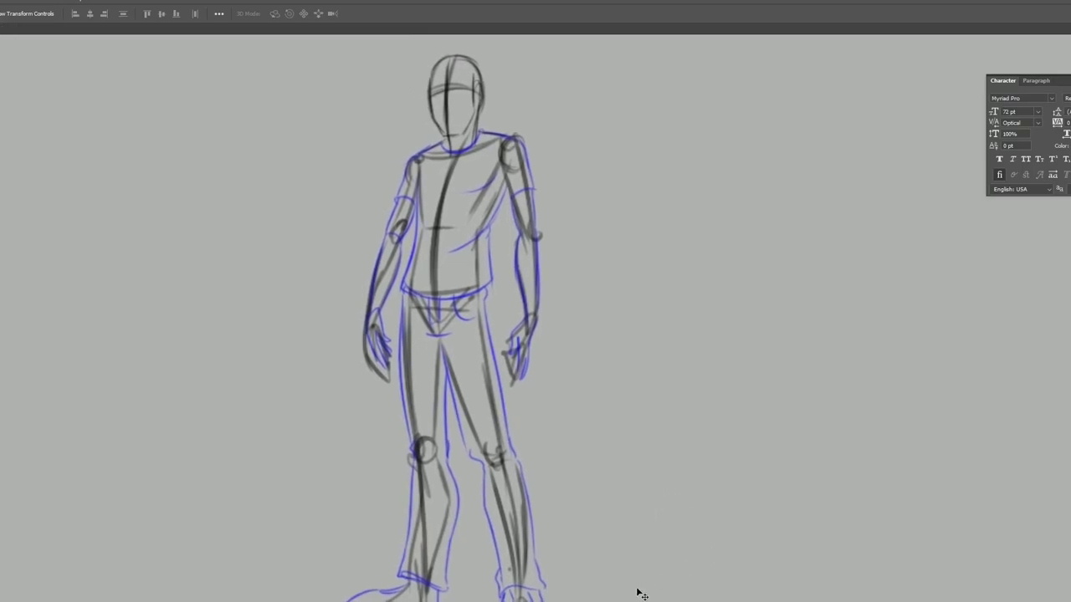